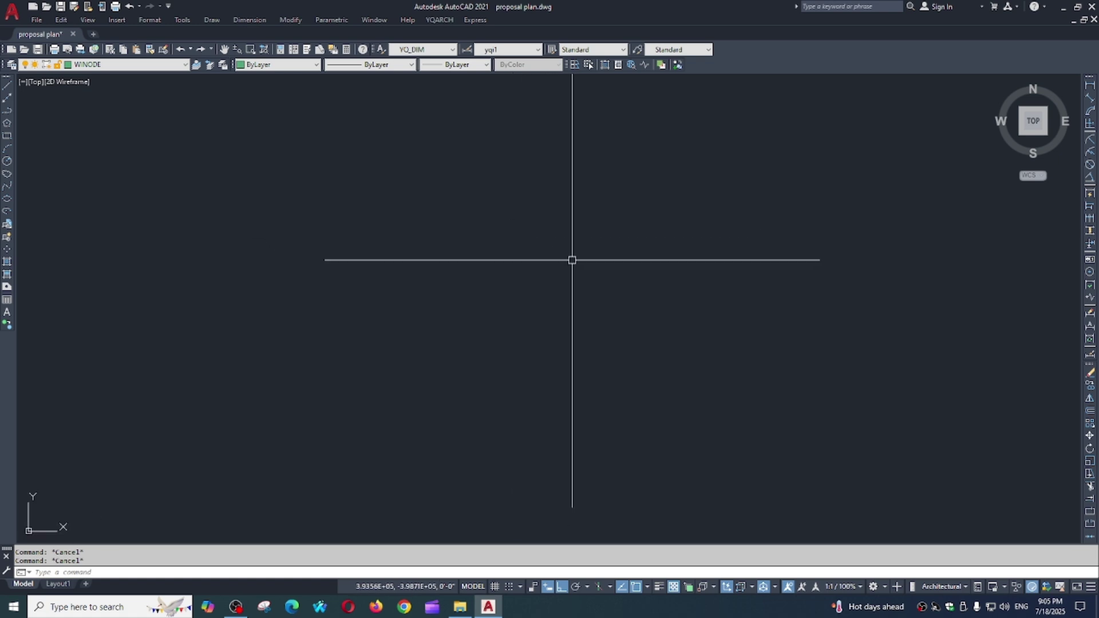
Draw two connected lines forming an L: a horizontal line running left and a vertical line going down from its end.
text(l)
key(Return)
click(627, 217)
click(488, 237)
click(490, 385)
key(Escape)
Offset the horizontal and vertical lines 9 inches towards the inside of the L.
text(o)
key(Return)
text(9)
key(Return)
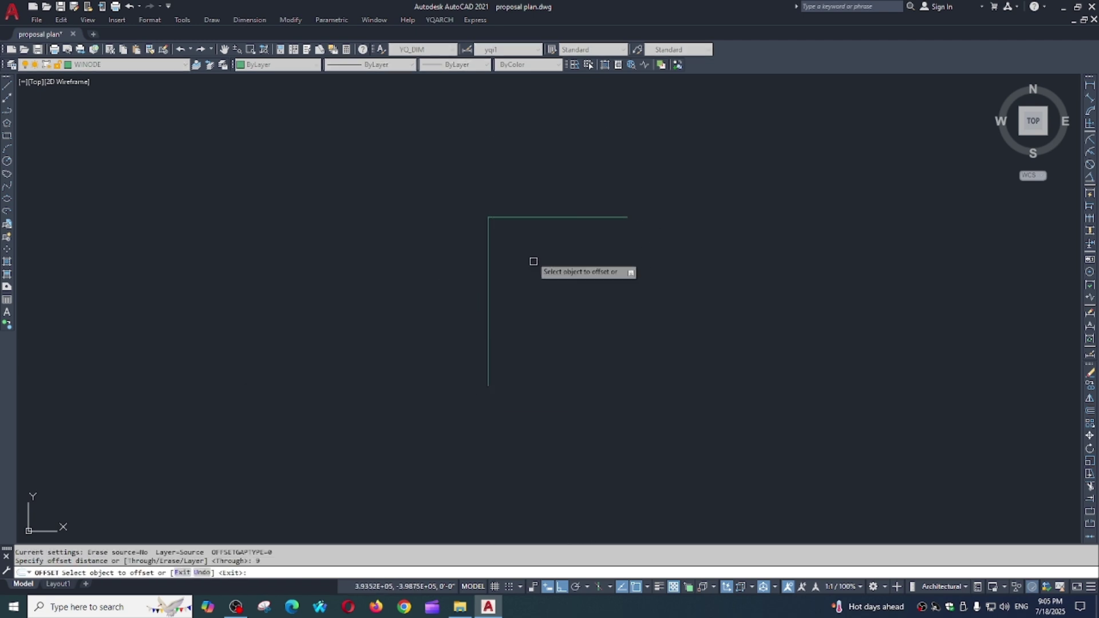
click(526, 220)
click(526, 248)
click(523, 219)
click(524, 248)
click(489, 253)
click(499, 250)
key(Escape)
Fillet the two inner offset lines so they meet in a sharp corner.
text(f)
key(Return)
click(502, 224)
click(494, 243)
key(Escape)
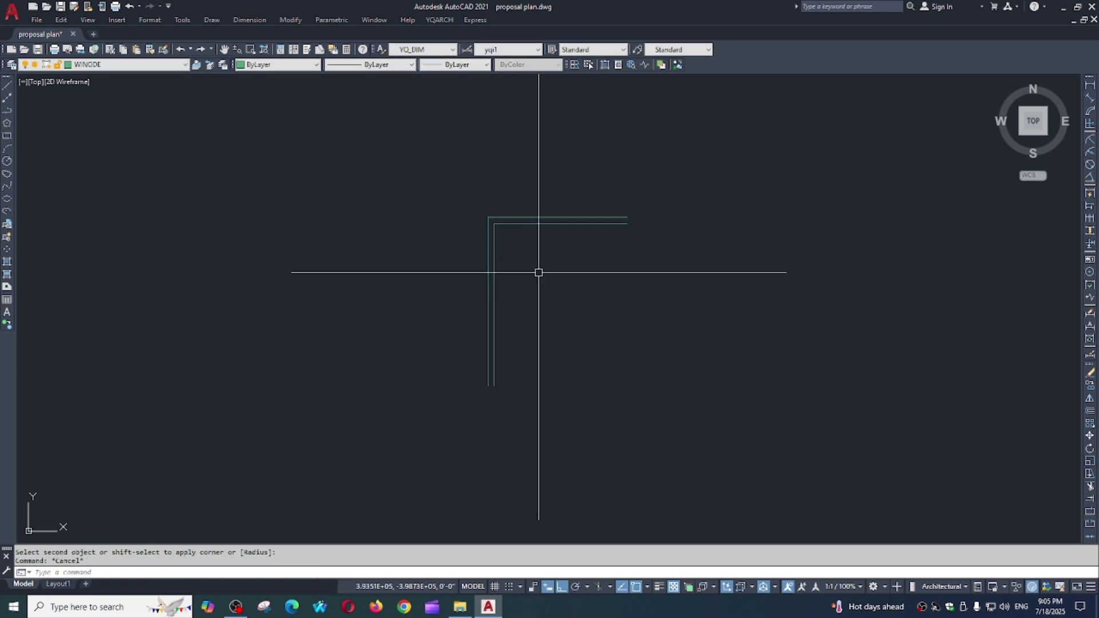
Erase all the lines of the L-shaped double-line wall.
key(Escape)
click(522, 209)
click(485, 248)
text(e)
key(Return)
Start the YQArch wall command WW and set the wall thickness to 9.
text(ww)
key(Return)
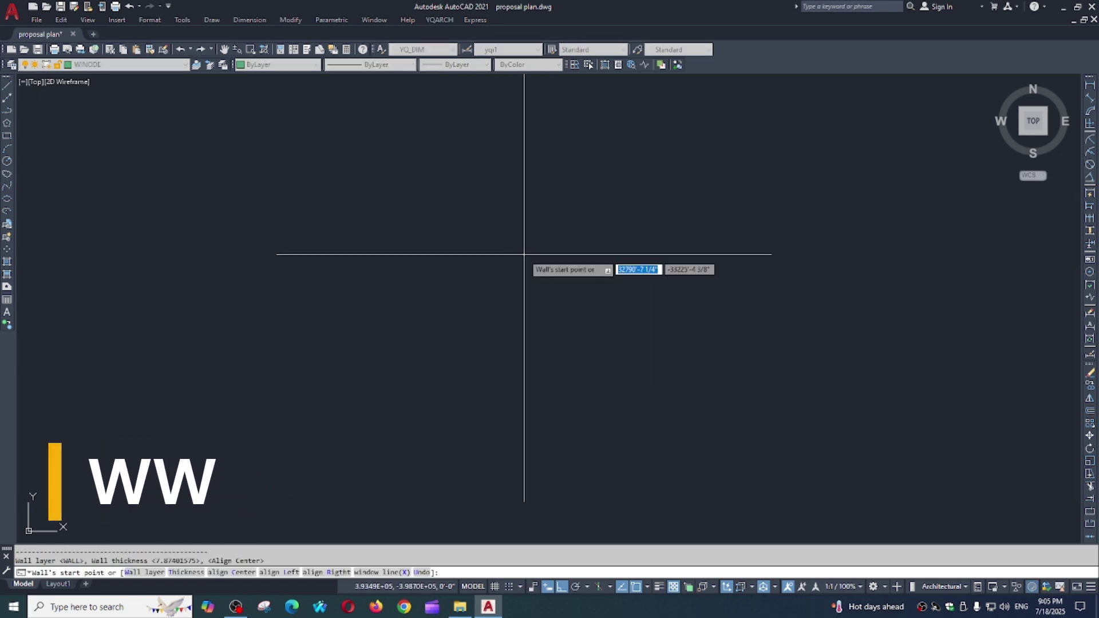
text(t)
key(Return)
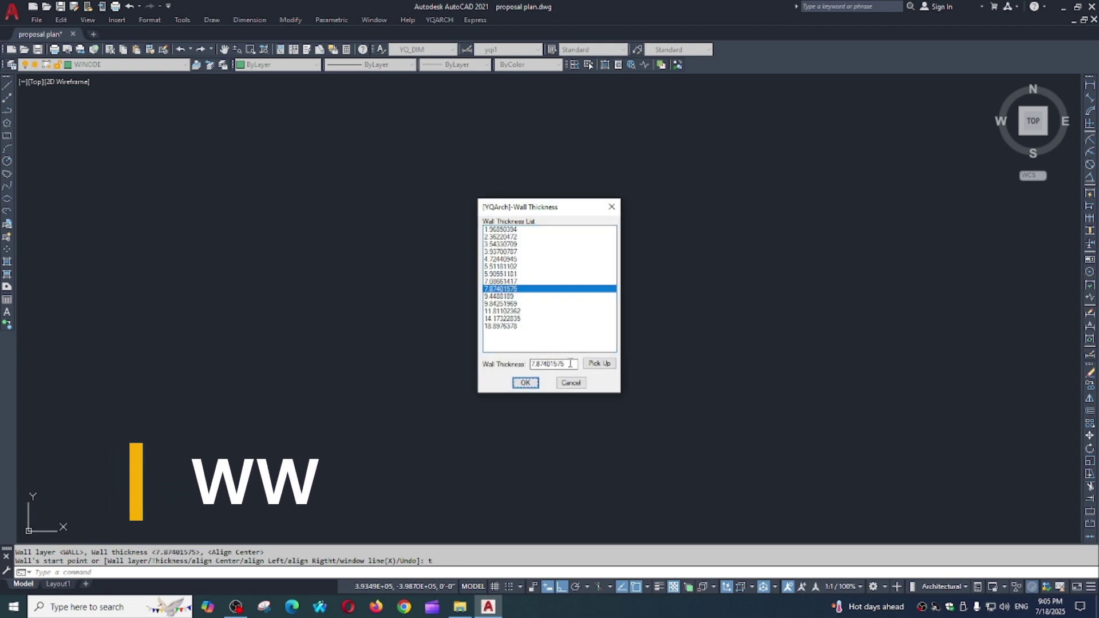
text(9)
click(525, 383)
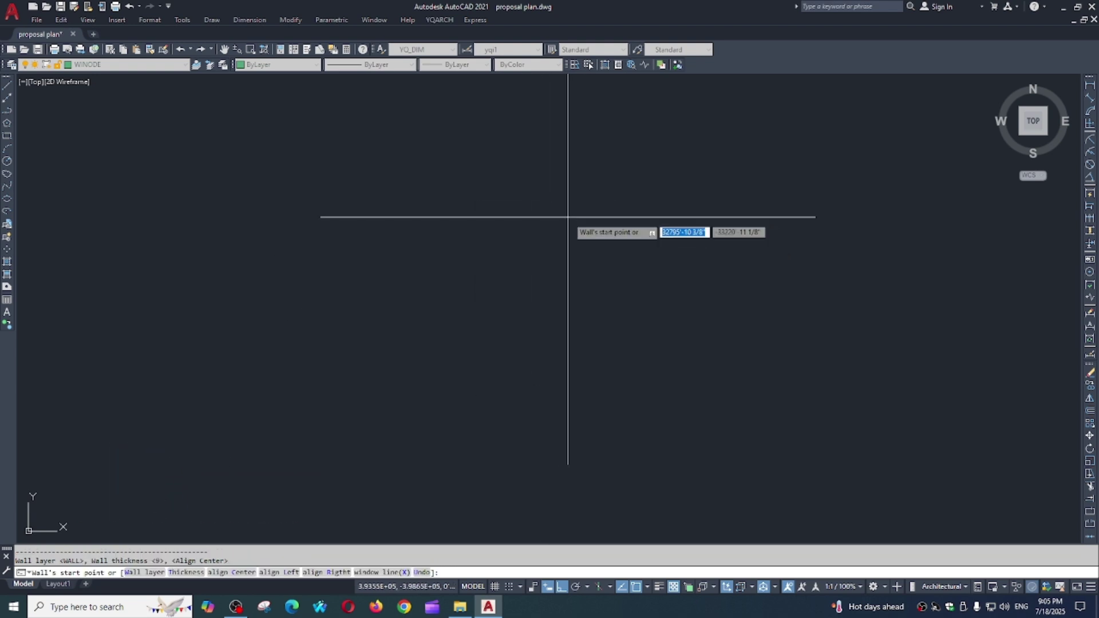
Draw an L-shaped wall with a horizontal run to the left and a longer vertical run down from its end.
click(608, 215)
click(448, 223)
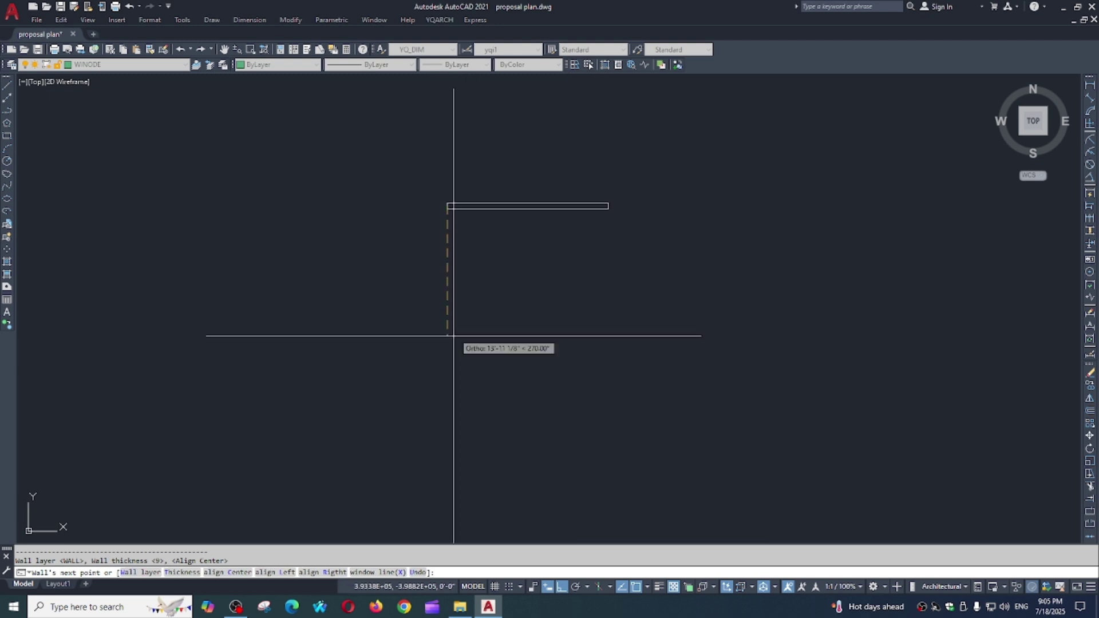
click(449, 401)
key(Escape)
middle_drag(607, 353, 610, 360)
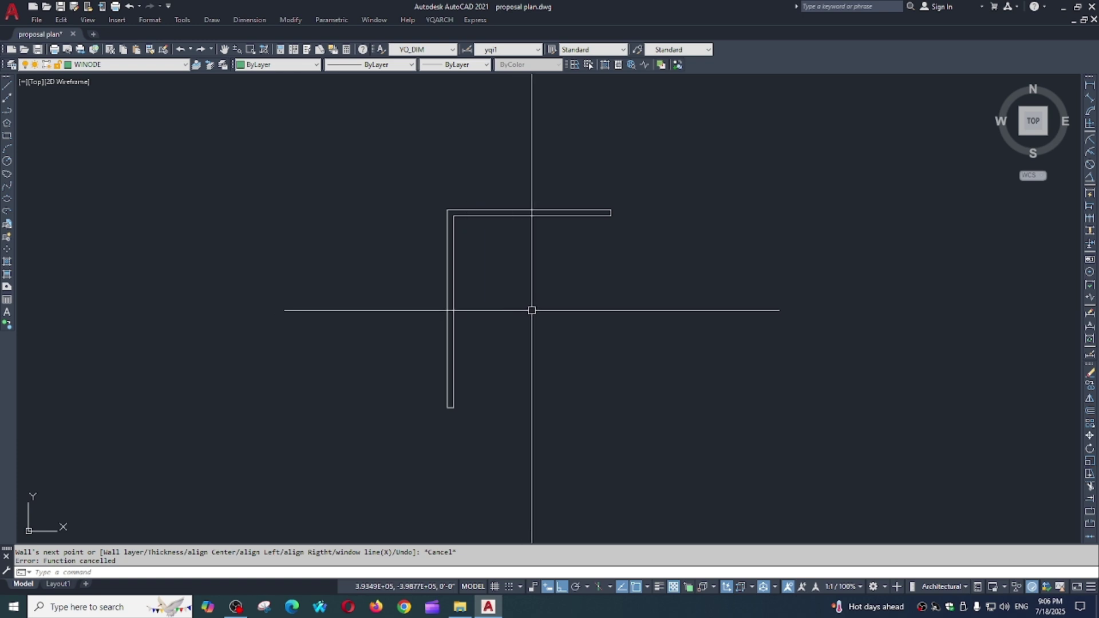
Offset the inner line of the vertical wall 10' to the right with the standard Offset command.
middle_drag(507, 319, 528, 295)
scroll(467, 230, up, 2)
middle_drag(493, 238, 491, 256)
middle_drag(552, 290, 542, 302)
key(Escape)
text(o)
key(Return)
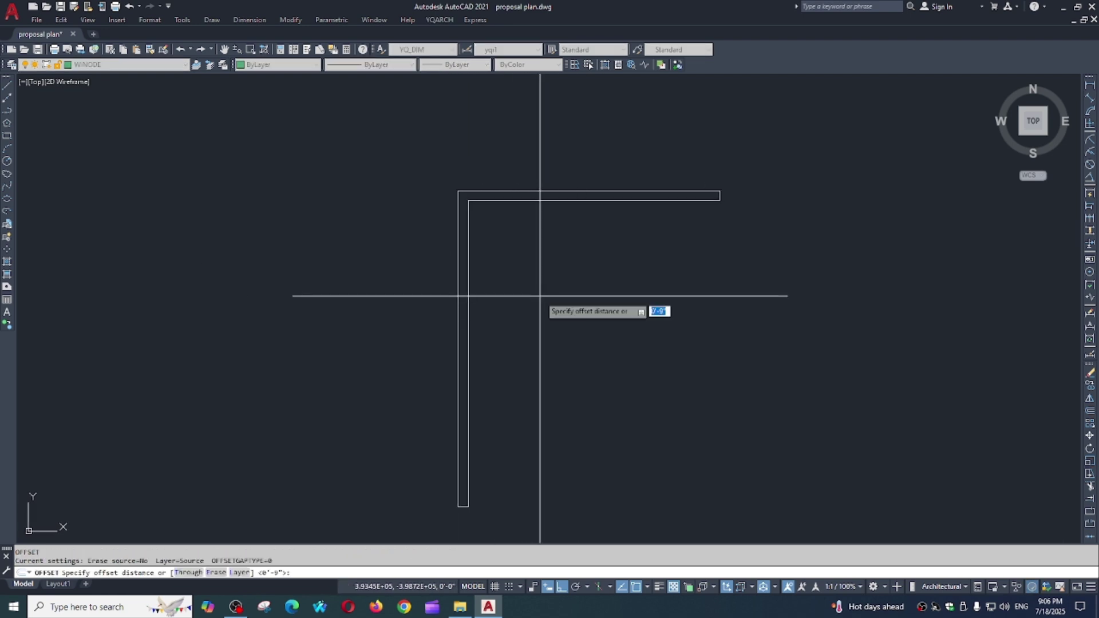
text(10)
key(Return)
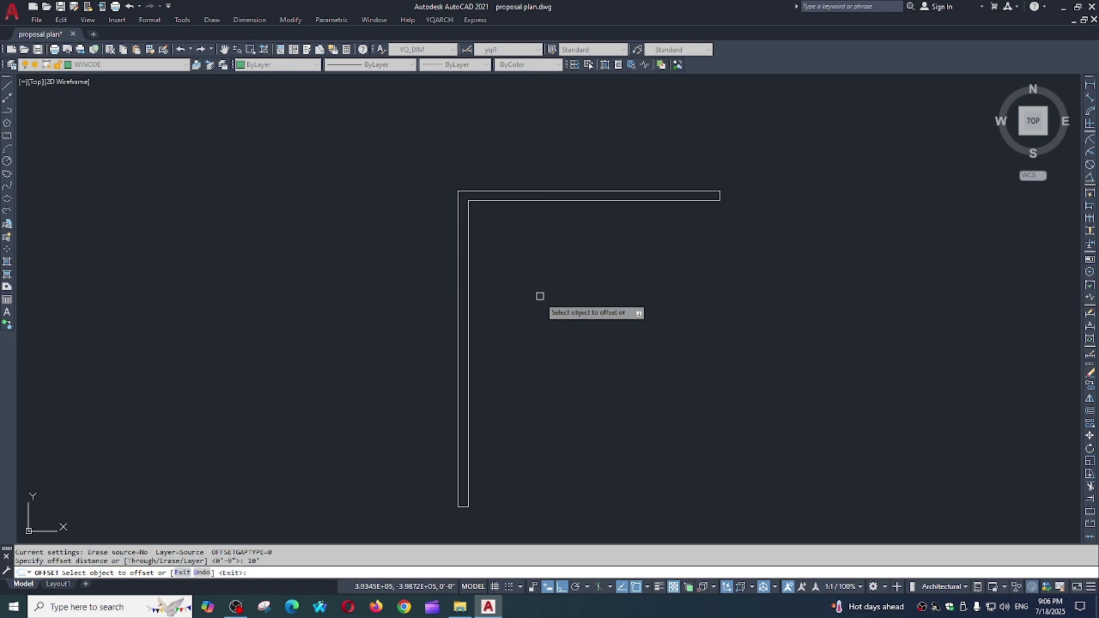
click(468, 255)
click(547, 271)
Offset the new vertical line 9 inches to the right to form the wall's second face.
key(Return)
key(Return)
text(9)
key(Return)
click(602, 241)
click(641, 254)
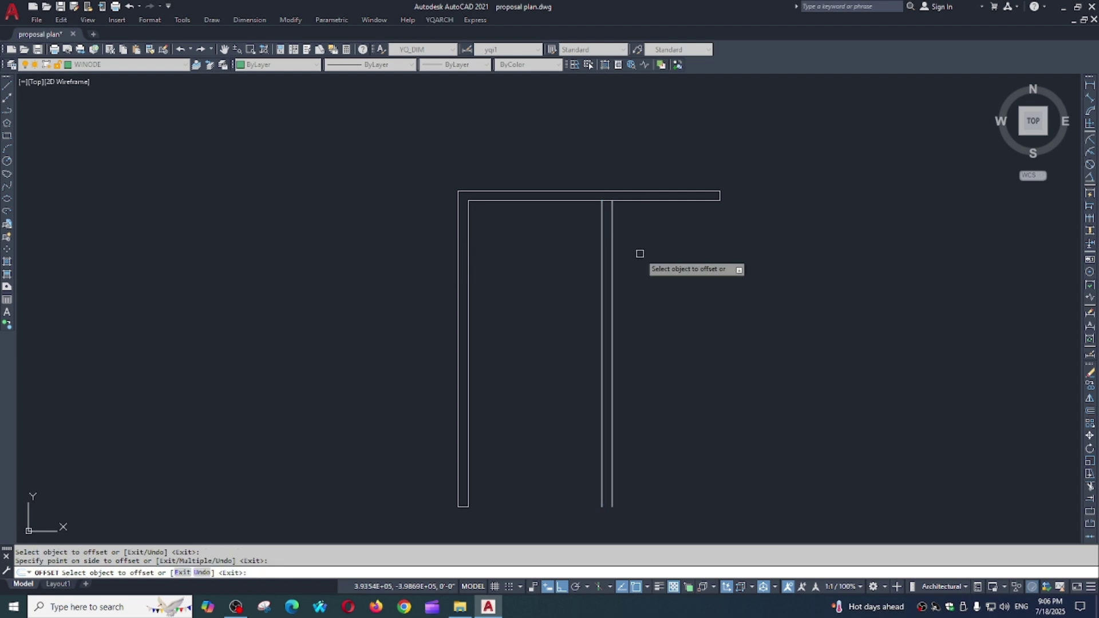
Erase the two vertical lines of the manually offset wall.
key(Escape)
click(629, 245)
click(573, 280)
text(e)
key(Return)
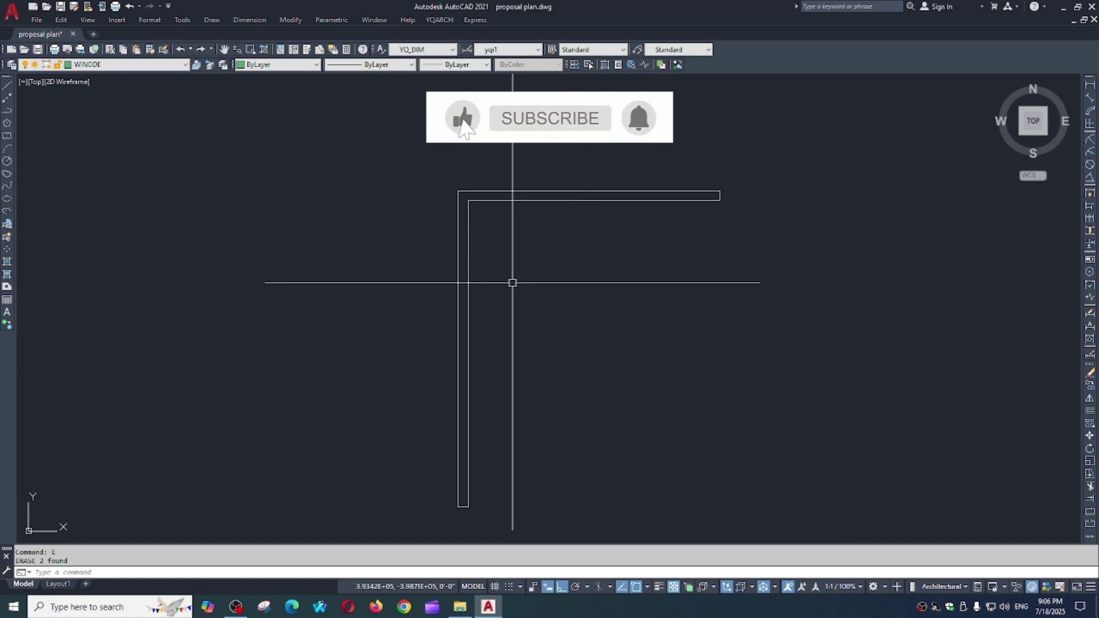
click(490, 269)
click(290, 300)
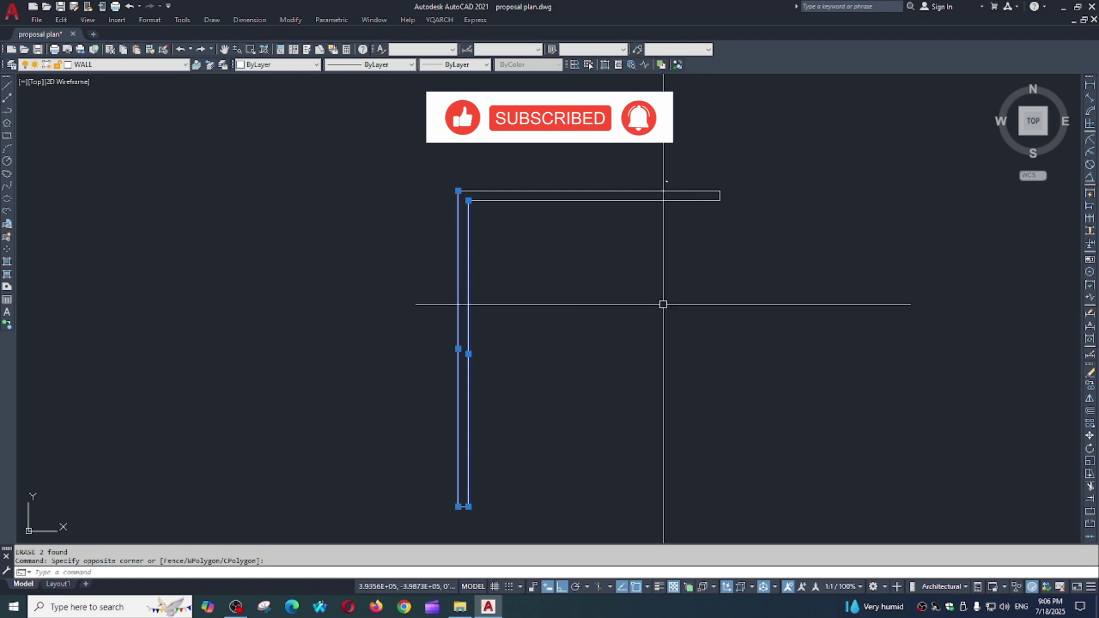
key(Escape)
Offset the whole vertical wall 10' to the right with the YQArch wall offset command WWO.
text(WWO)
key(Return)
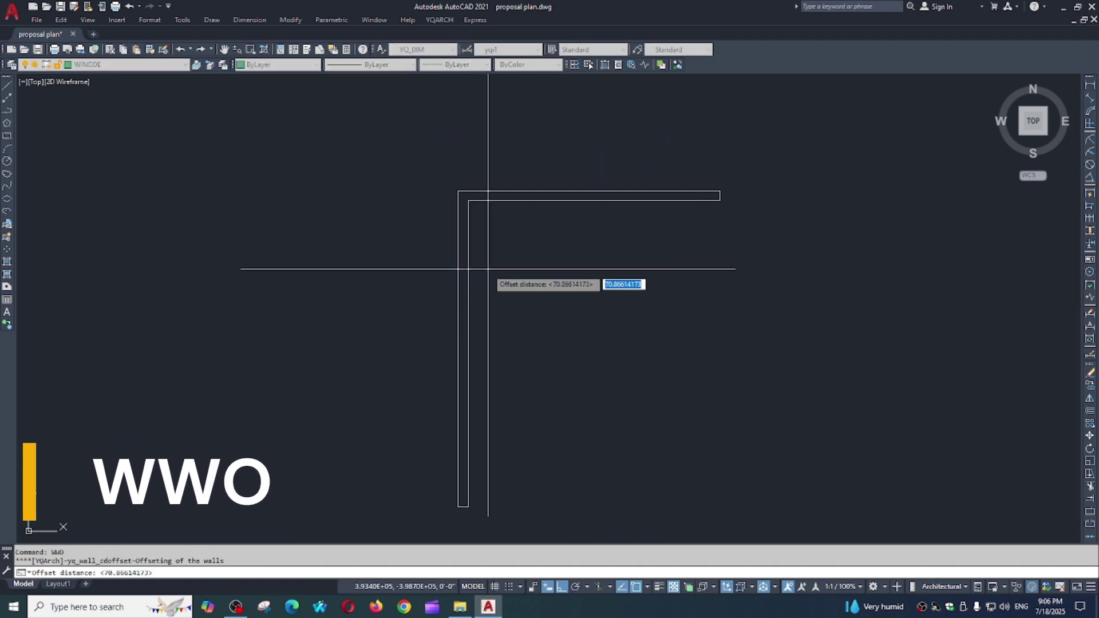
text(10')
key(Return)
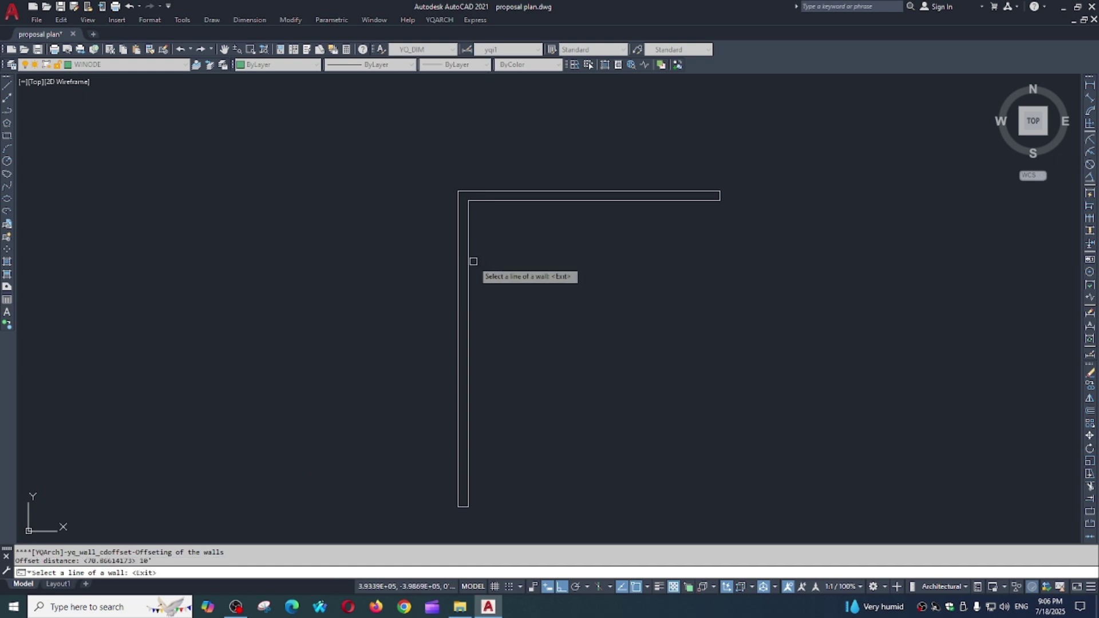
click(470, 262)
click(608, 283)
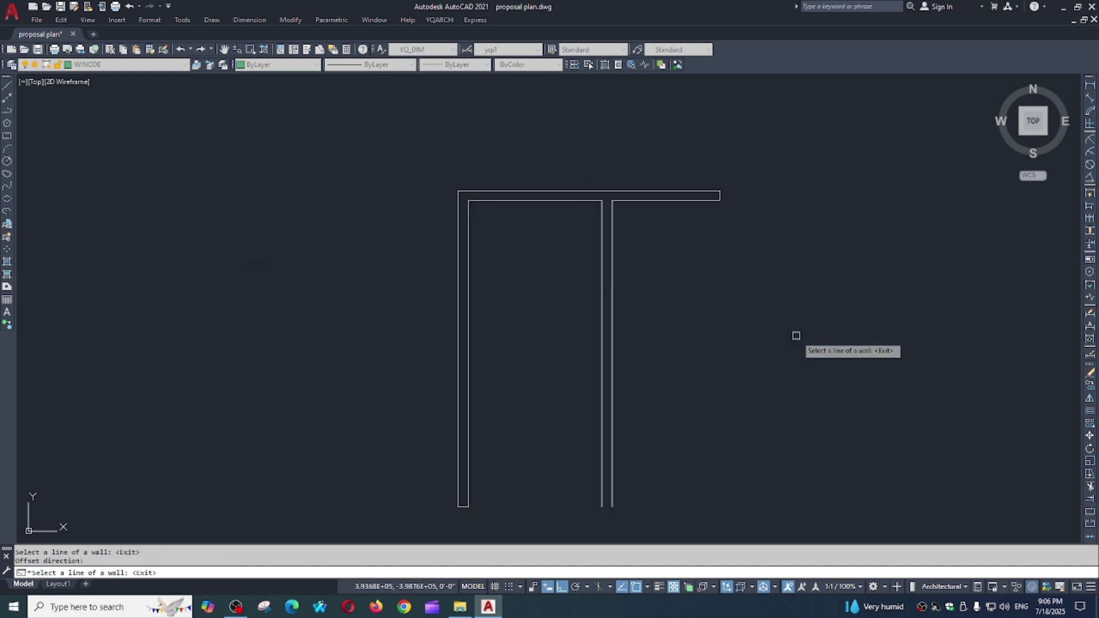
key(Escape)
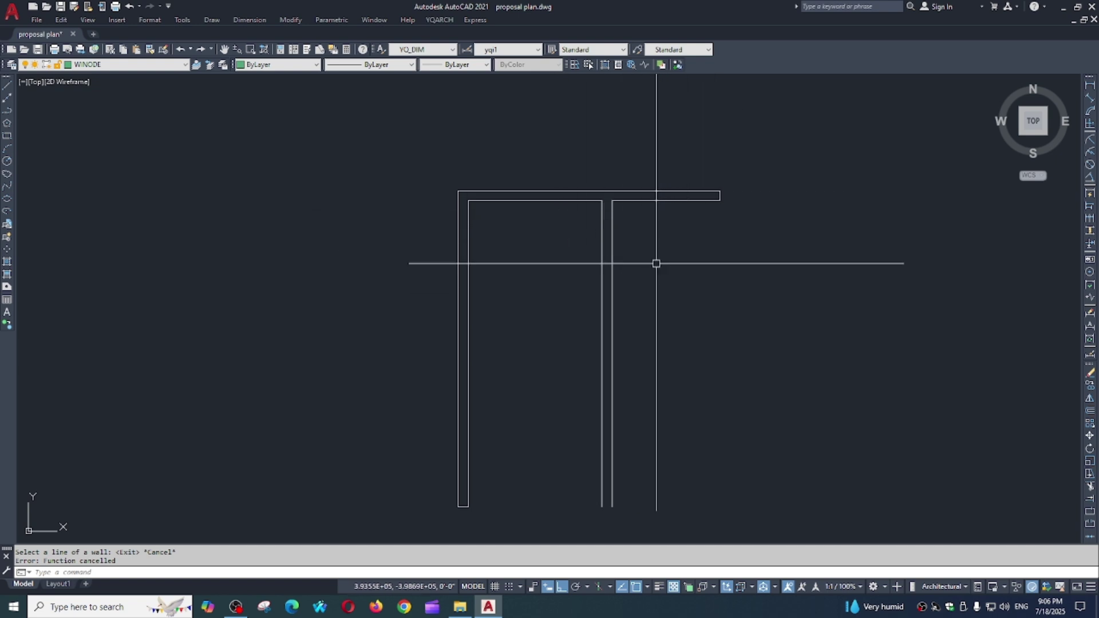
key(Escape)
key(Escape)
middle_drag(622, 246, 596, 235)
click(590, 230)
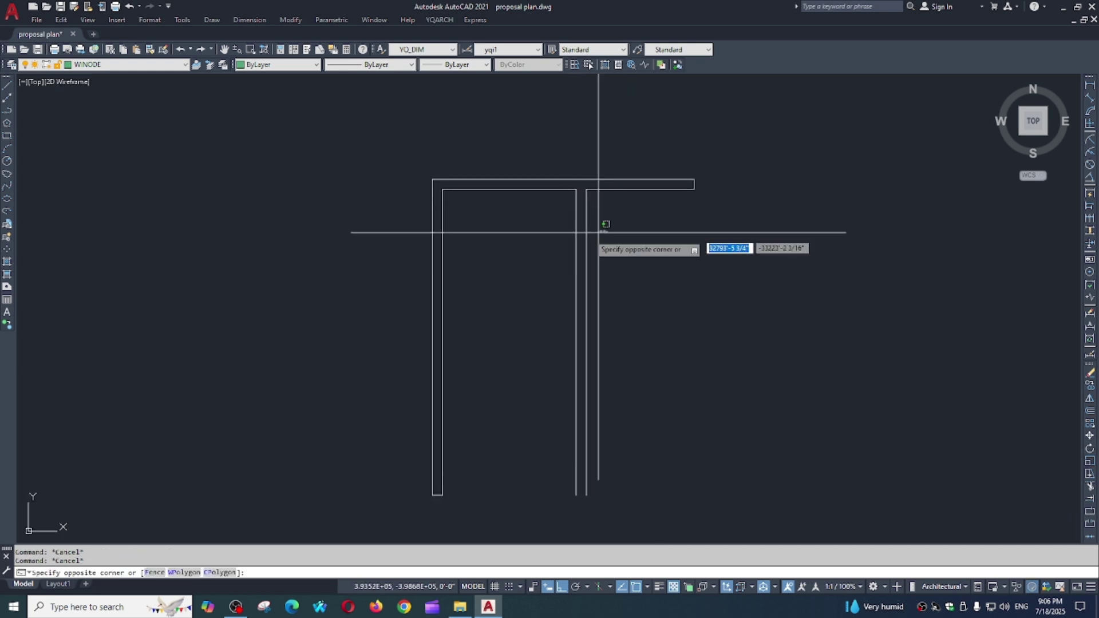
click(613, 320)
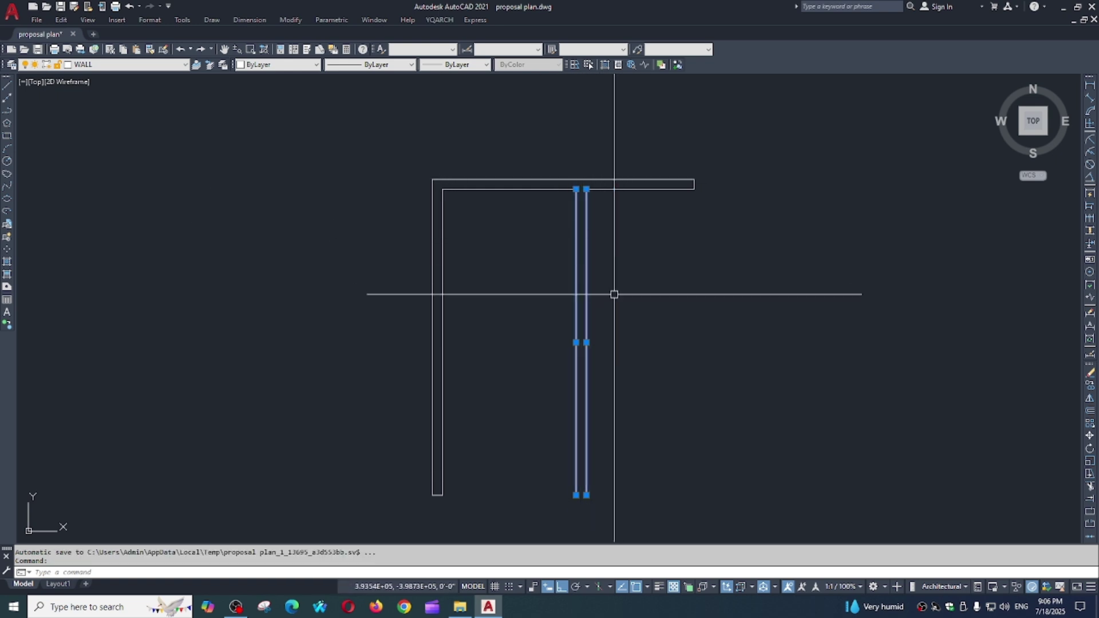
key(Escape)
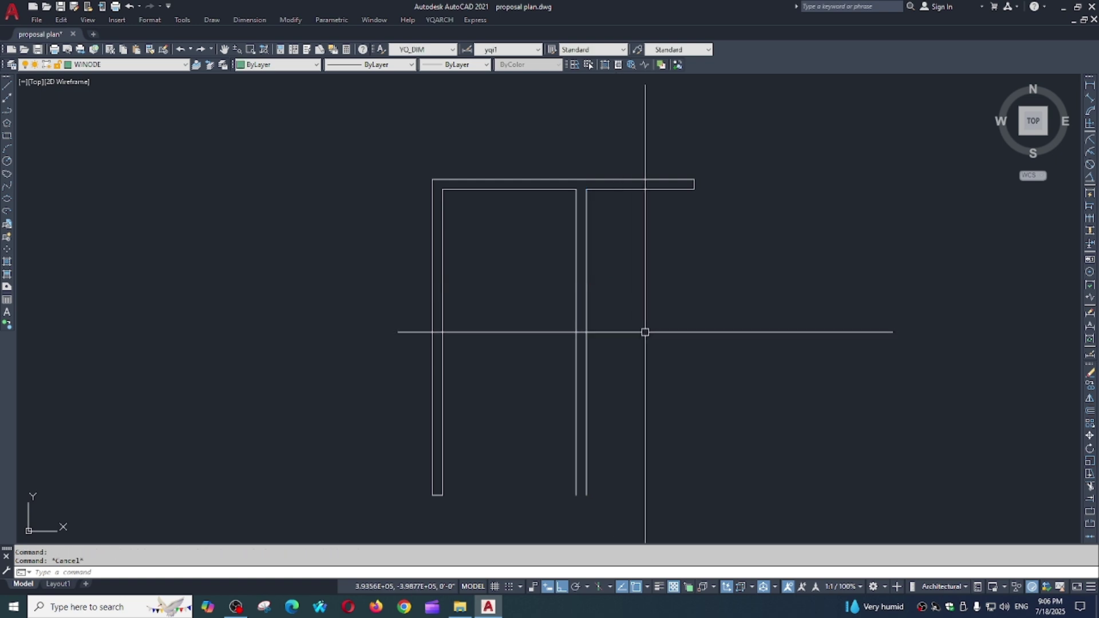
key(Escape)
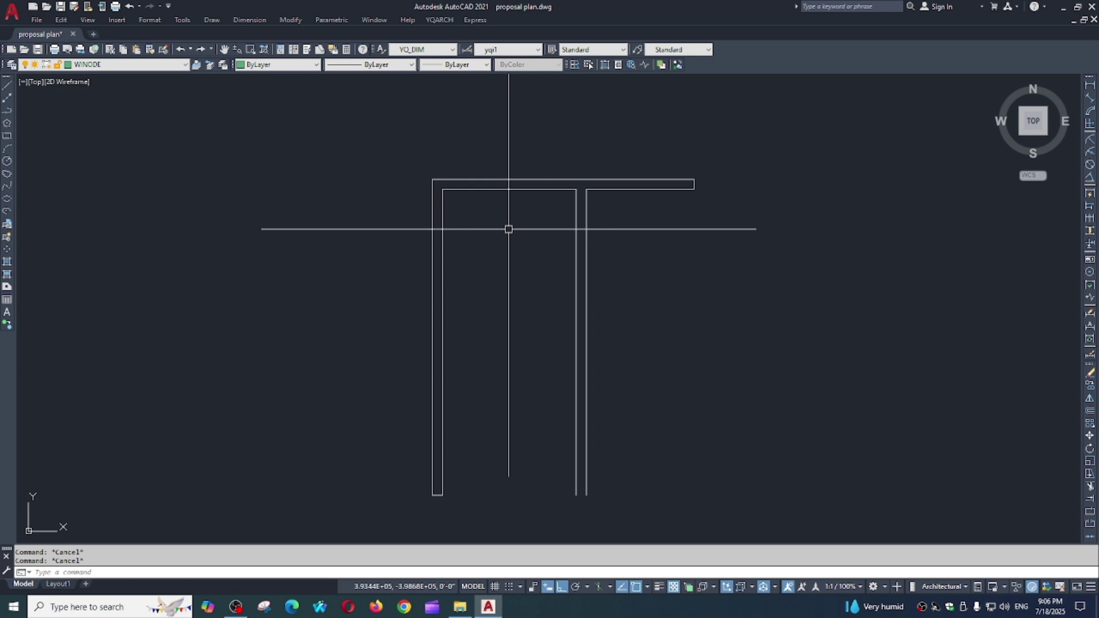
Change the middle vertical wall's thickness to 4.5 with WWT, keeping one side fixed.
text(wwt)
key(Return)
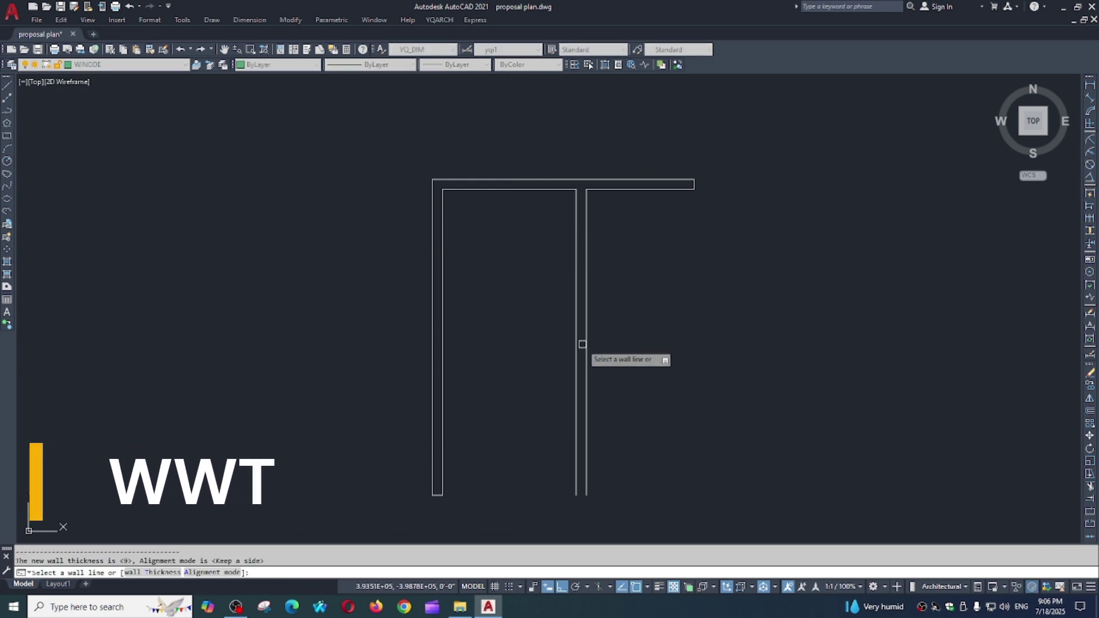
text(t)
key(Return)
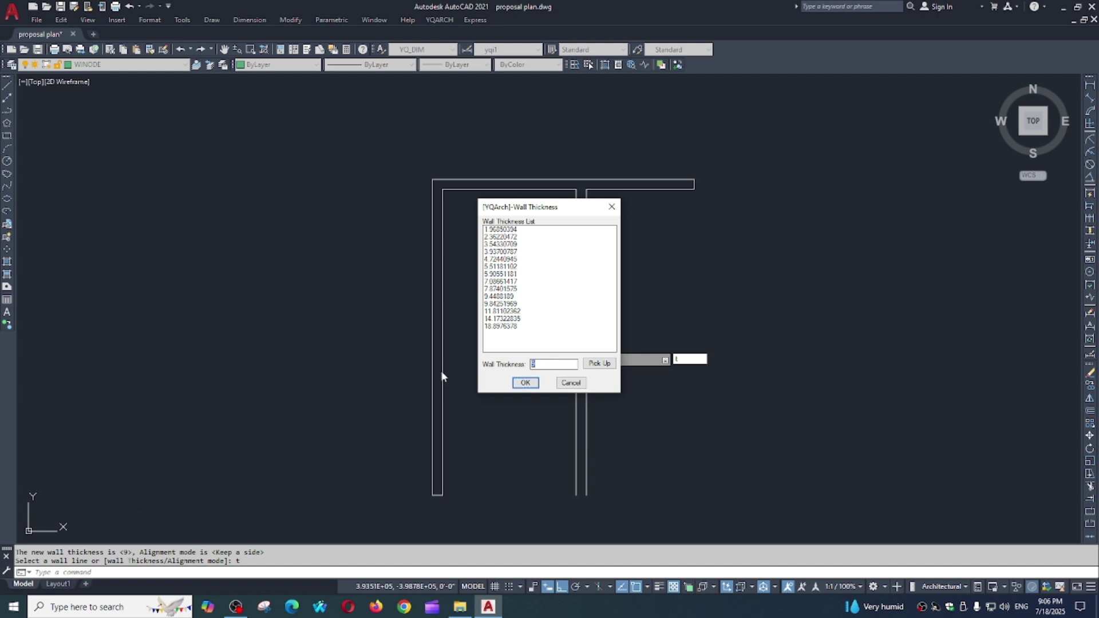
click(525, 383)
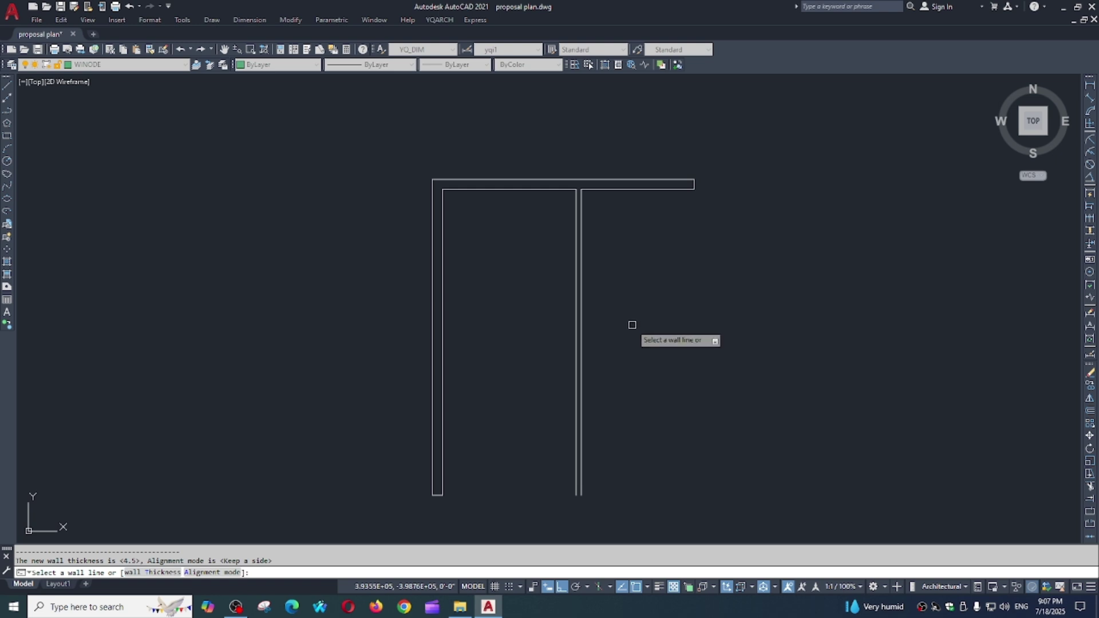
key(Escape)
mouse_move(637, 318)
middle_down()
mouse_move(542, 226)
mouse_move(492, 245)
middle_up()
key(Escape)
key(Escape)
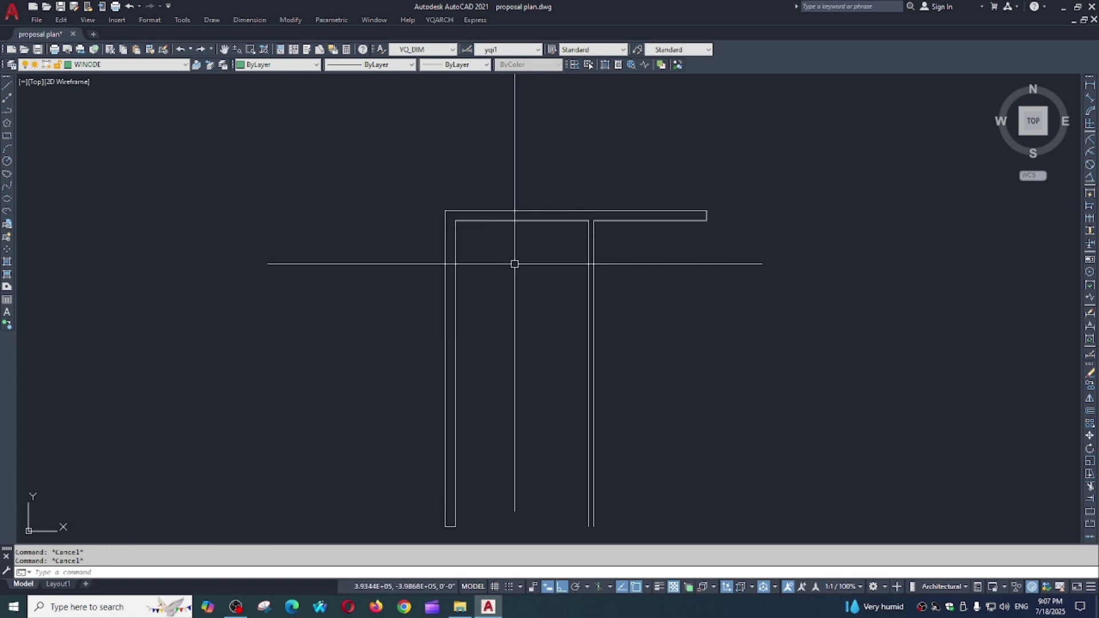
Offset the top horizontal wall 10' downward with WWO to close off the first room.
text(wwo)
key(Return)
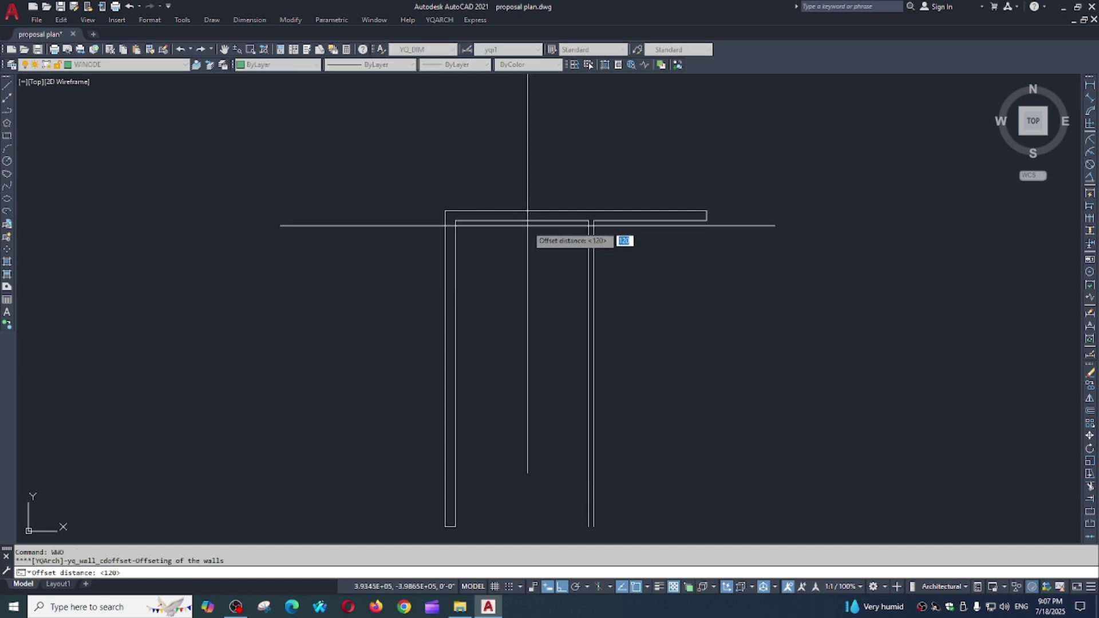
text(10)
key(Return)
click(527, 220)
click(517, 351)
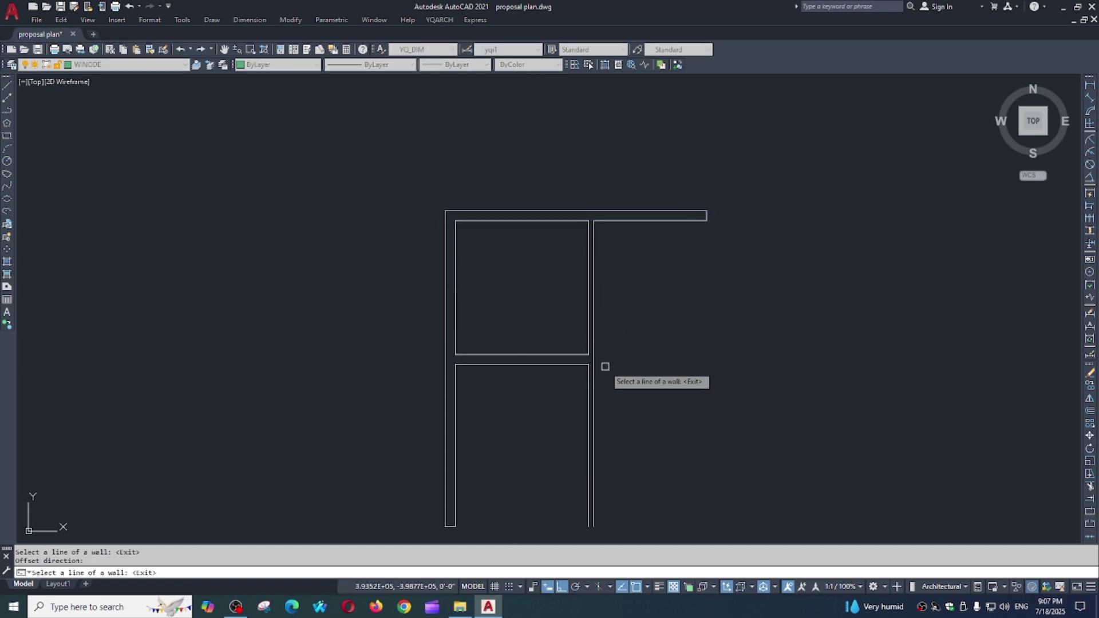
Offset the 4.5 thick partition wall 10' to the right, past the end of the top wall.
click(593, 292)
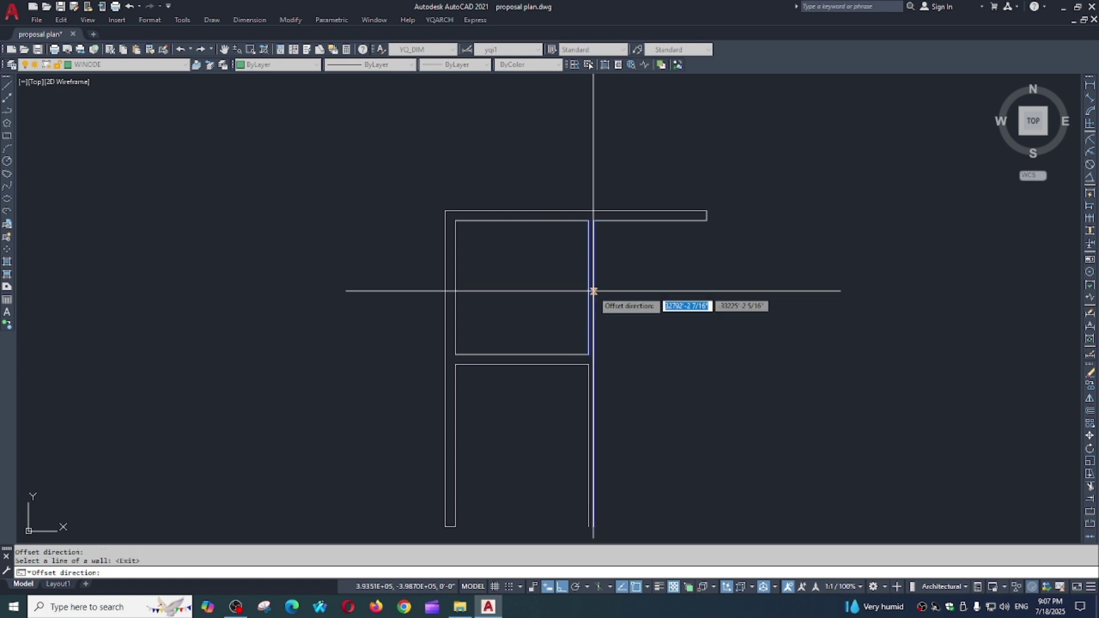
click(671, 292)
key(Escape)
key(Escape)
Stretch the free end of the top horizontal wall further to the right.
text(s)
key(Return)
click(717, 192)
click(679, 275)
key(Return)
click(678, 280)
click(771, 272)
key(Escape)
key(Escape)
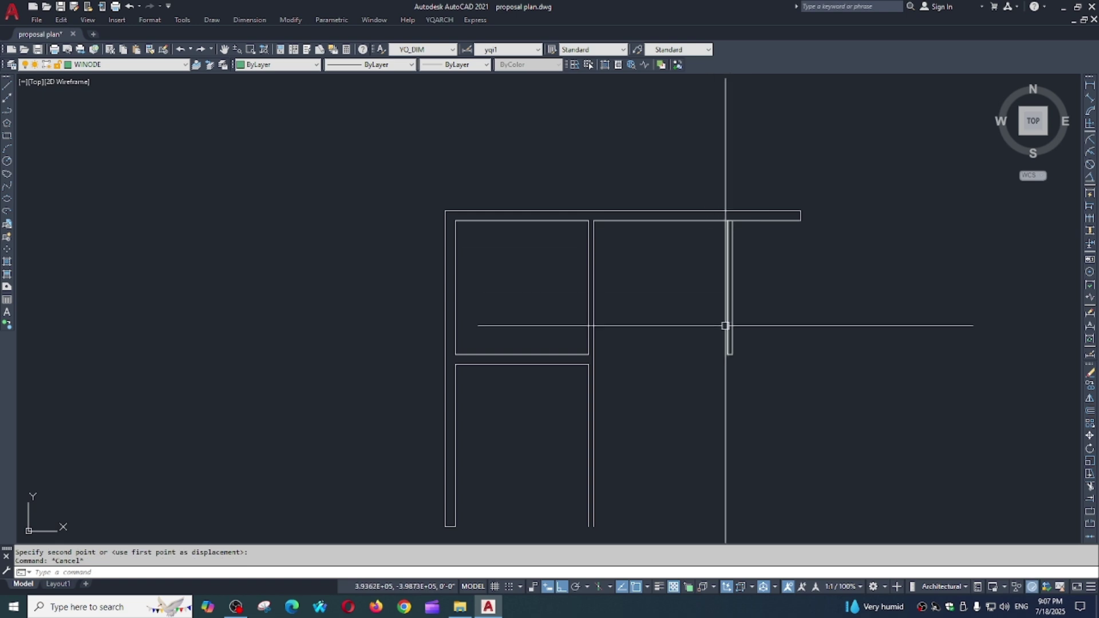
Erase the lines of the second partition wall standing beneath the lengthened top wall.
middle_drag(768, 289, 734, 263)
click(734, 263)
click(656, 327)
text(e)
key(Return)
key(Escape)
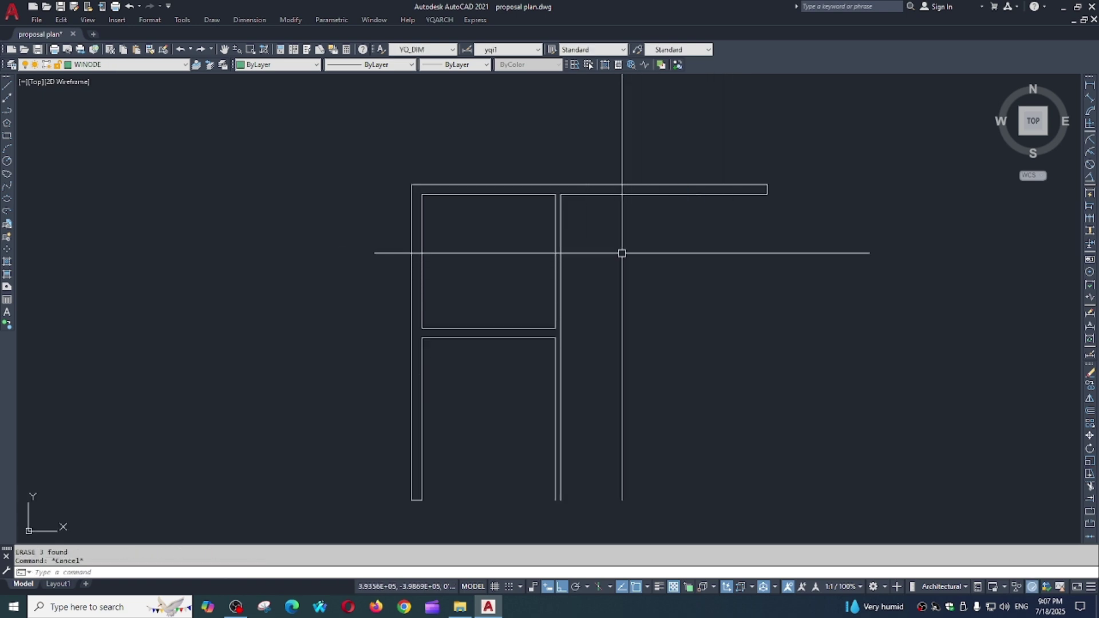
Offset the 4.5 thick partition wall 120 inches to the right with WWO, joining it to the lengthened top wall.
key(Return)
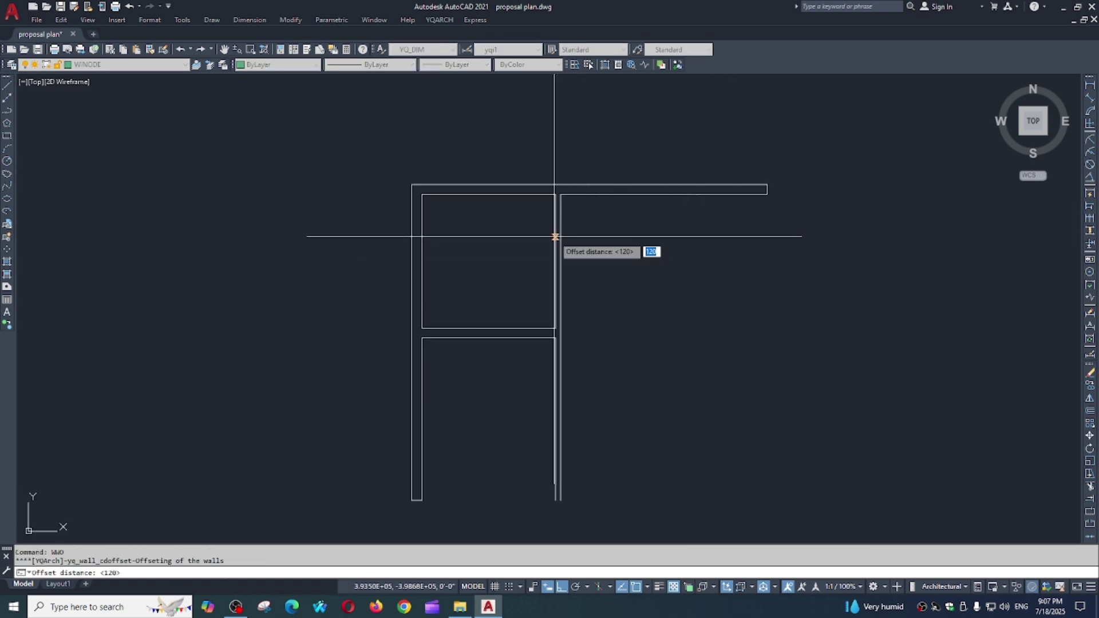
click(561, 240)
click(716, 303)
key(Escape)
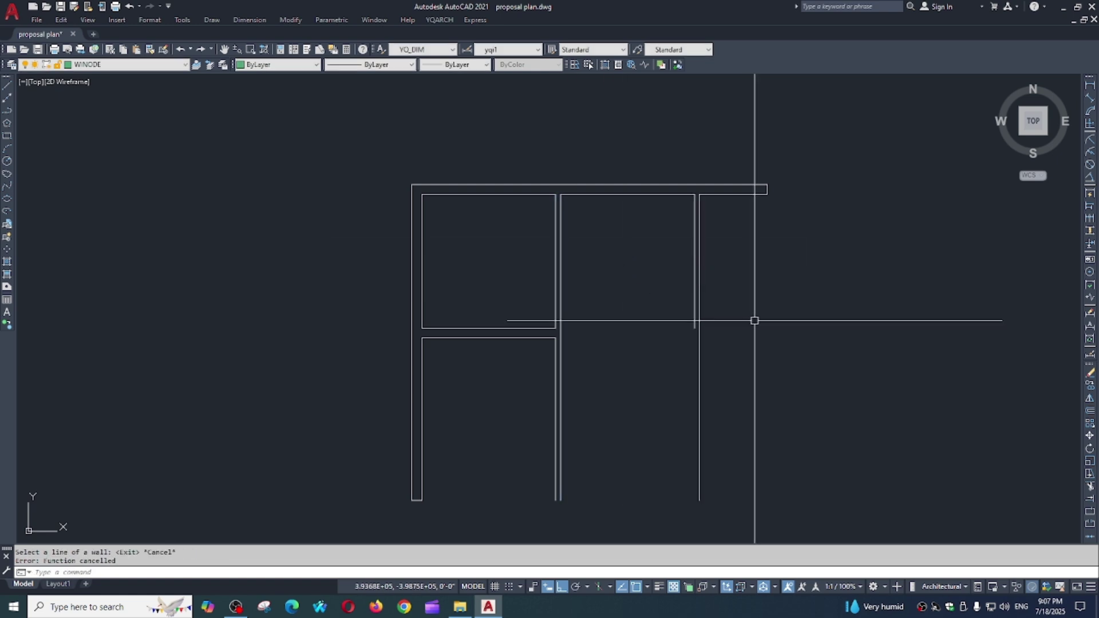
text(ex)
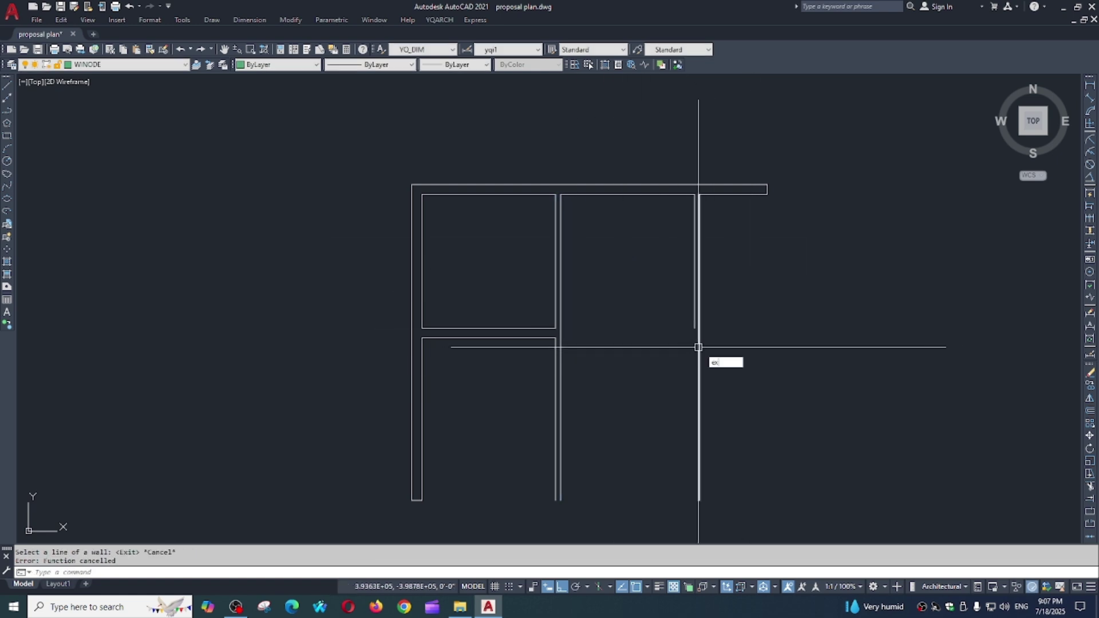
key(Return)
click(699, 346)
click(525, 309)
click(508, 402)
key(Return)
key(Escape)
key(Escape)
key(Escape)
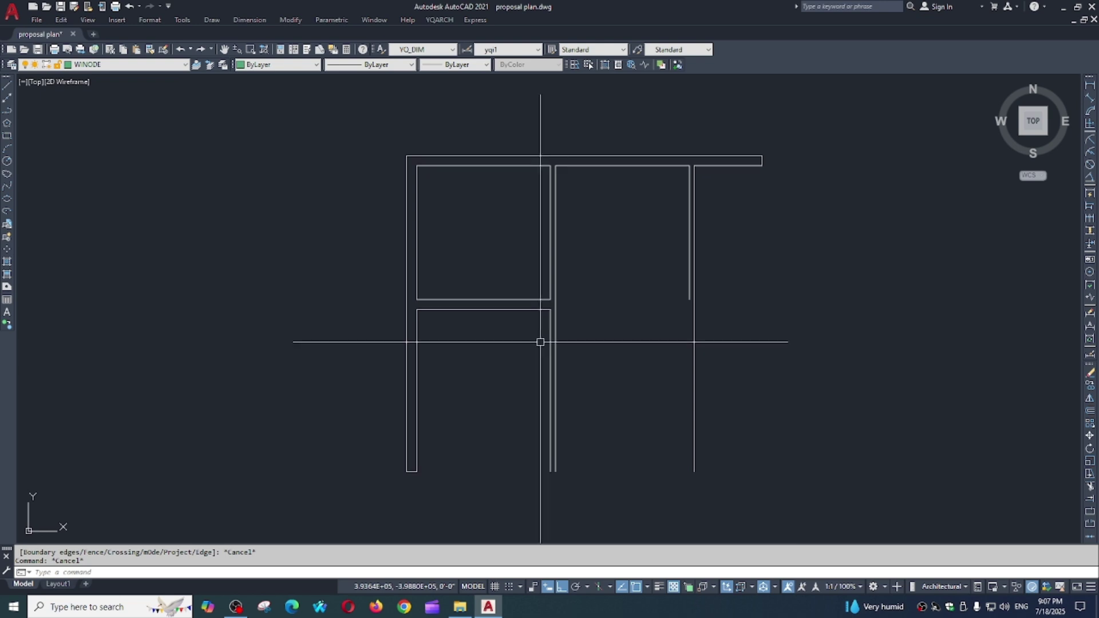
middle_drag(559, 342, 591, 336)
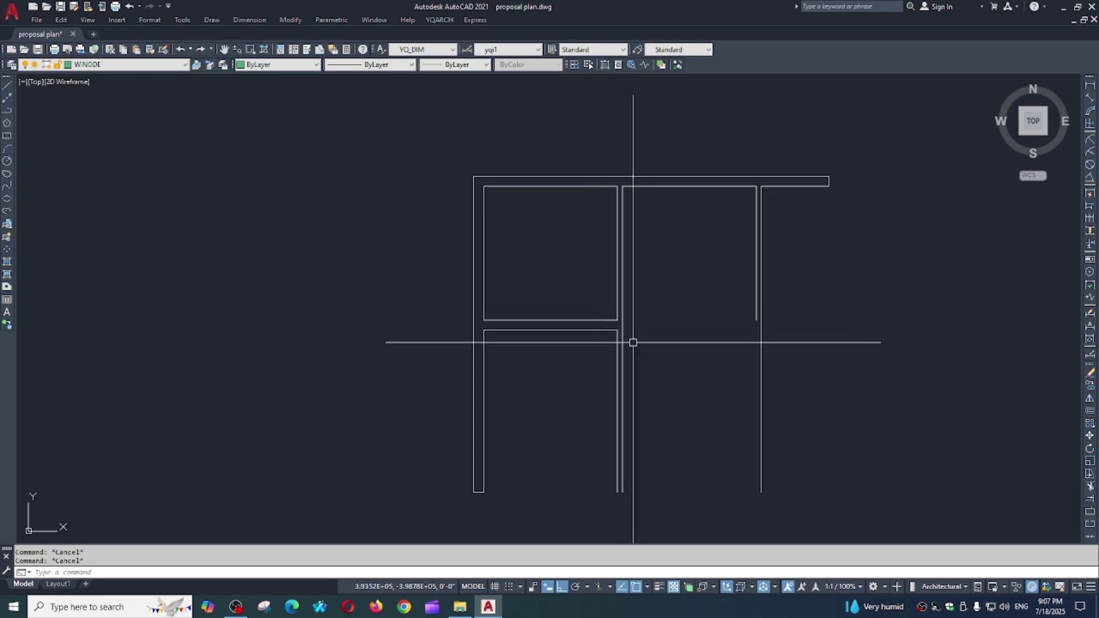
scroll(607, 318, up, 2)
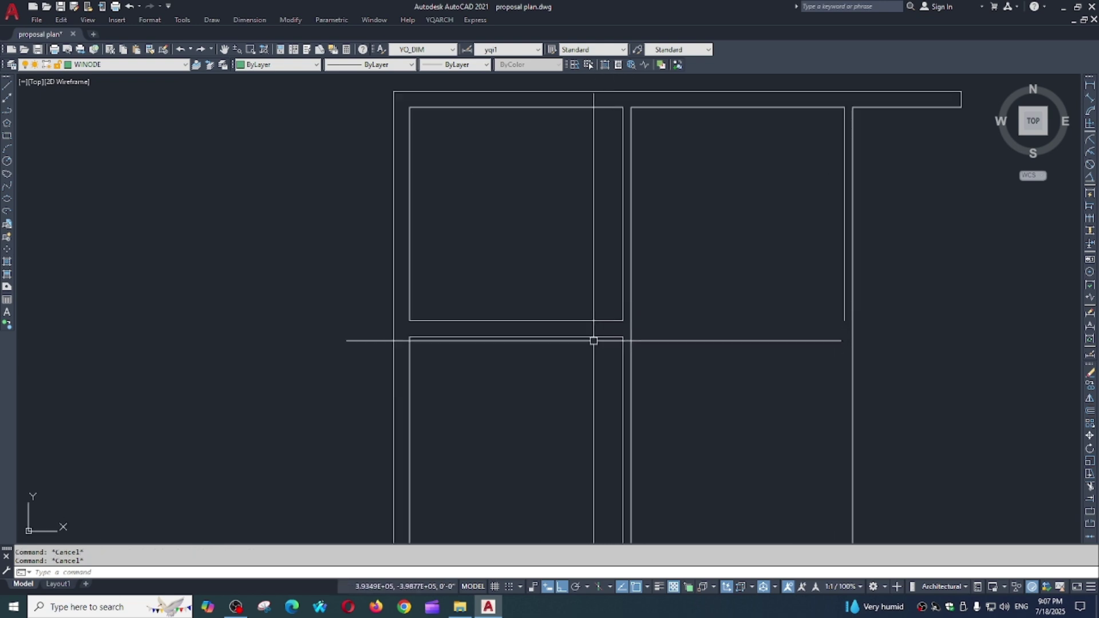
Start the AD door command and set the hole width to 42 and the pier width to 4.5.
middle_drag(623, 300, 618, 343)
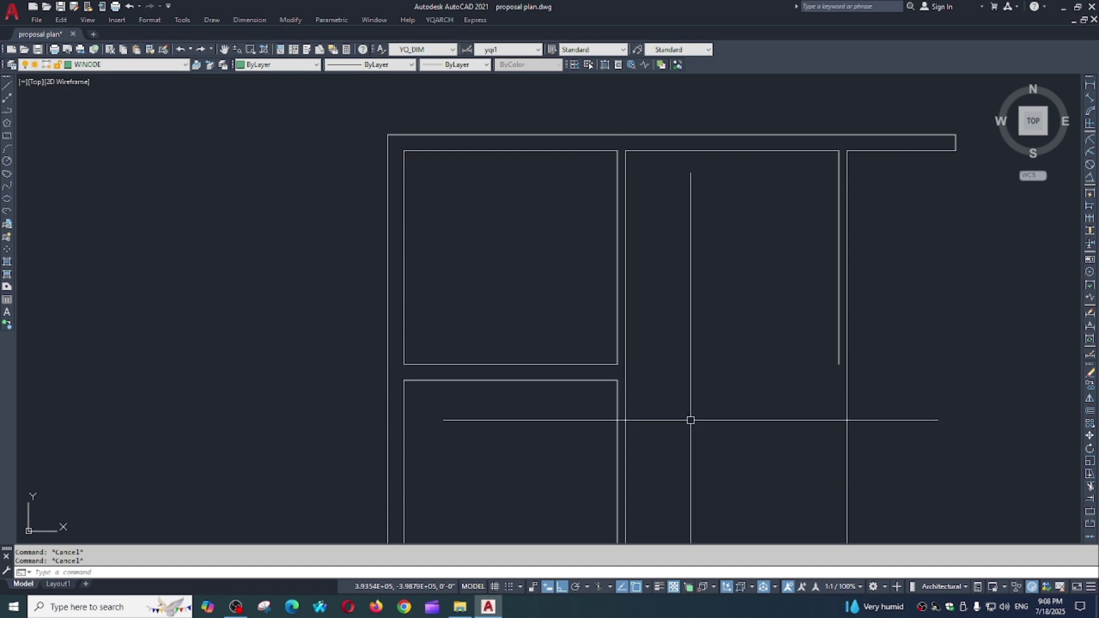
key(Return)
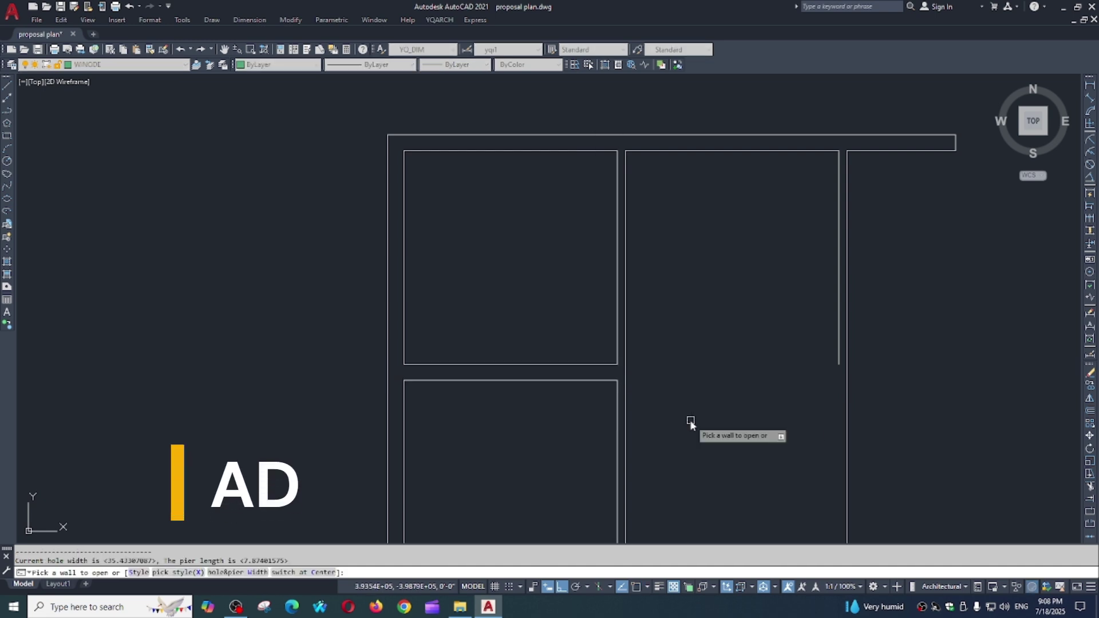
text(w)
key(Return)
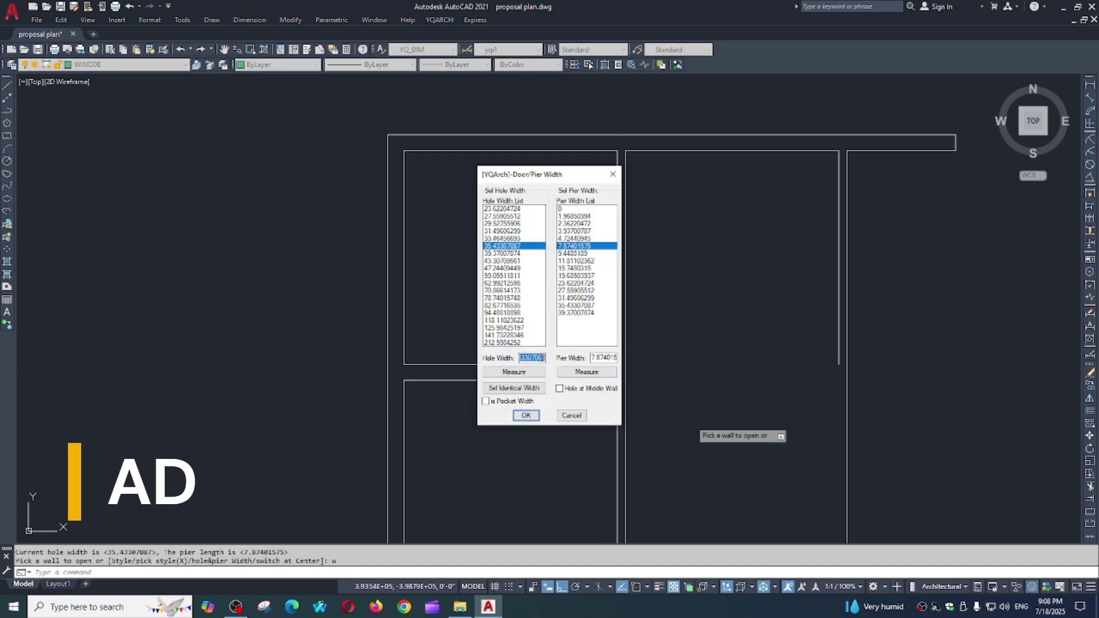
text(42)
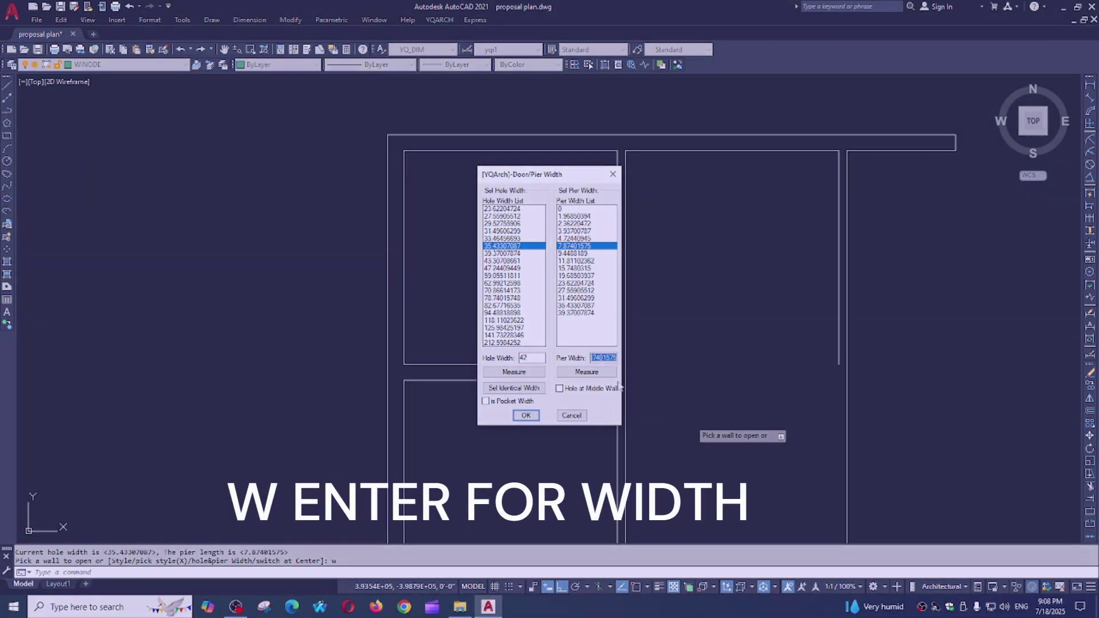
text(4.5)
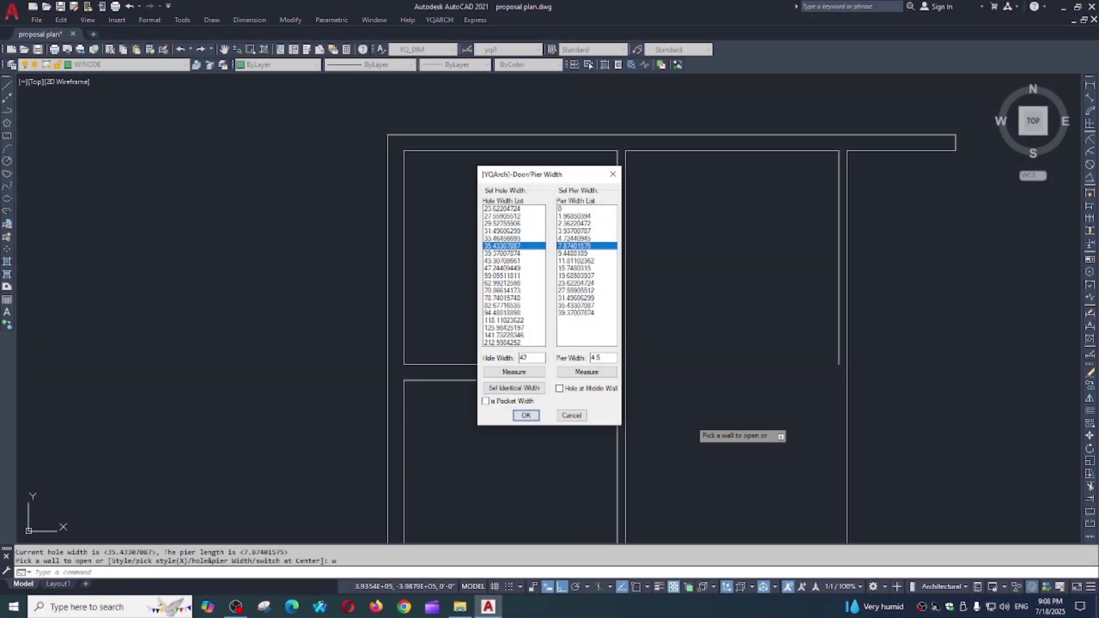
click(526, 416)
Insert doors in the horizontal partition, the top wall and the second vertical partition, with each door swinging into its room.
click(601, 365)
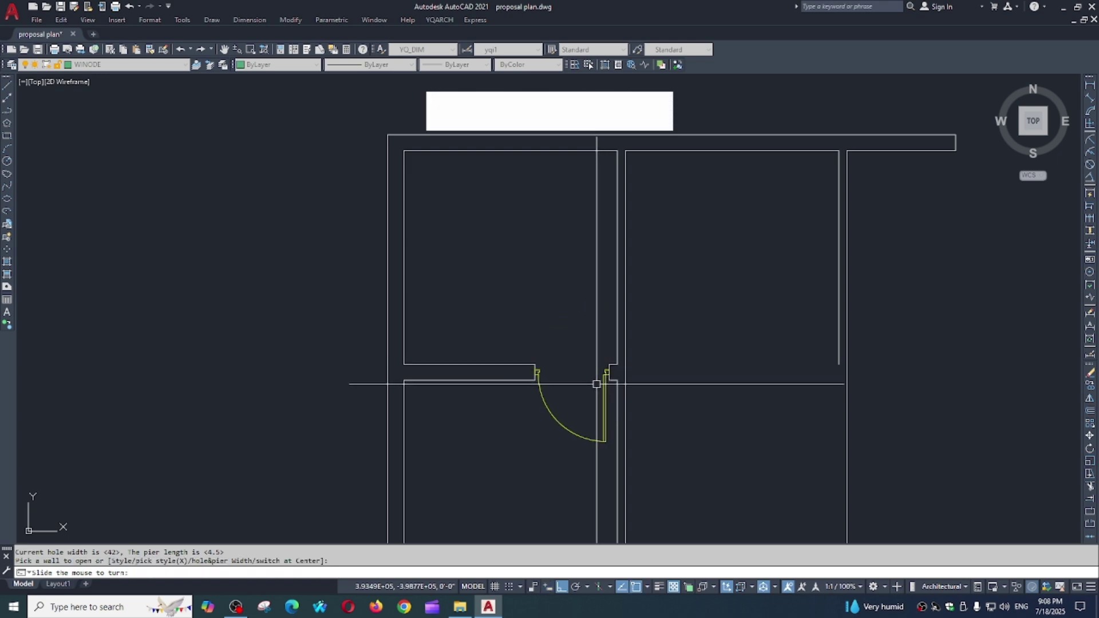
click(593, 320)
click(597, 152)
click(596, 222)
click(838, 196)
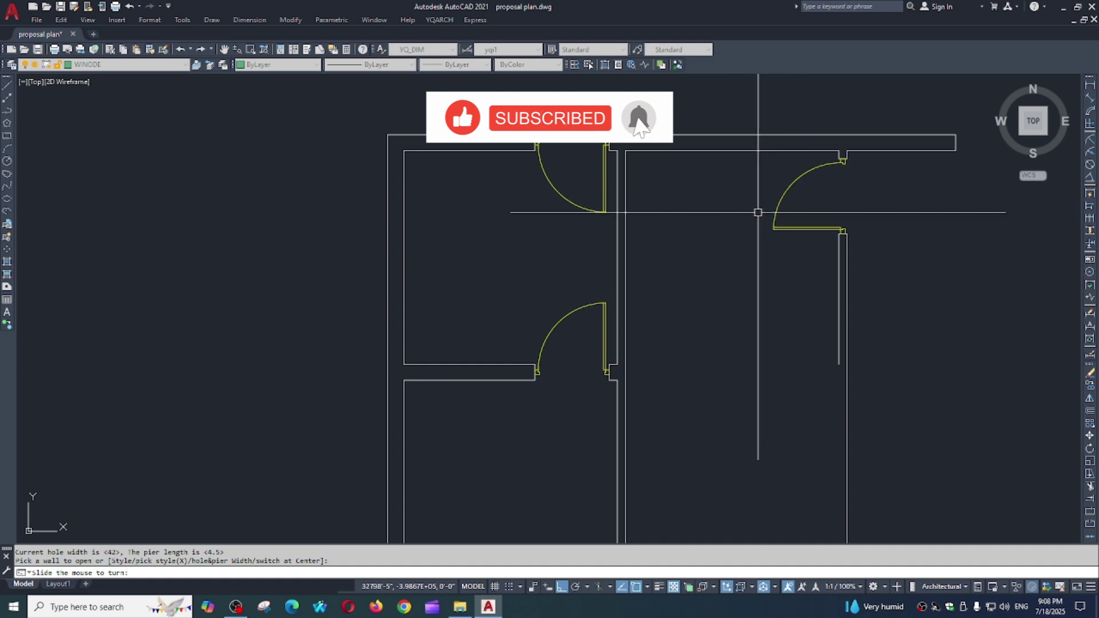
click(782, 166)
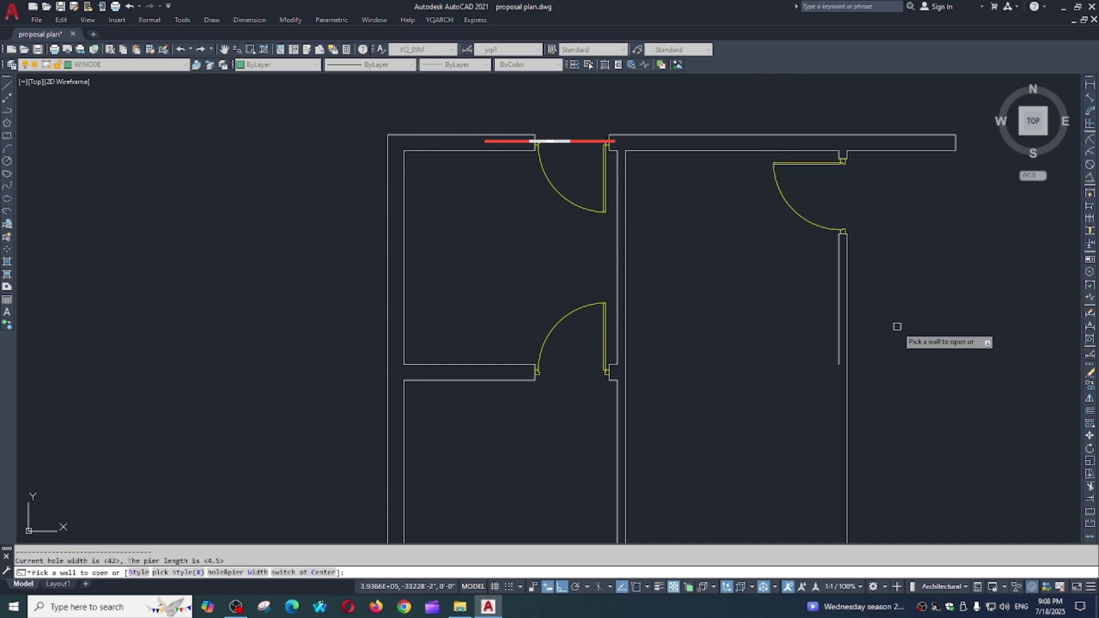
key(Escape)
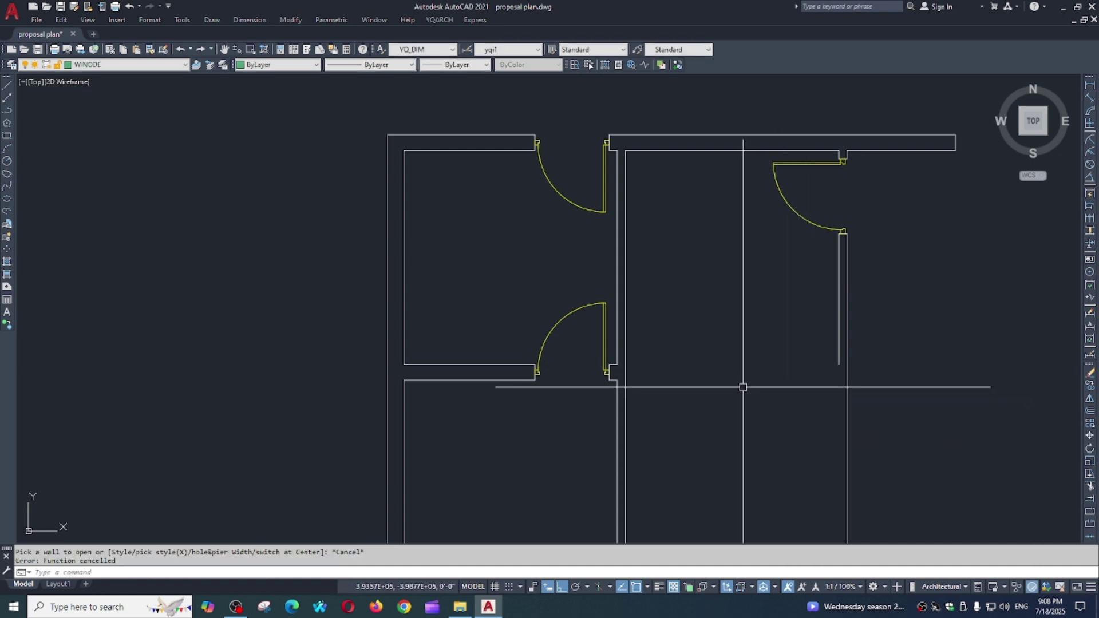
Insert a 72 wide window at the middle of the upper room's left outer wall with the AW command.
scroll(709, 319, down, 2)
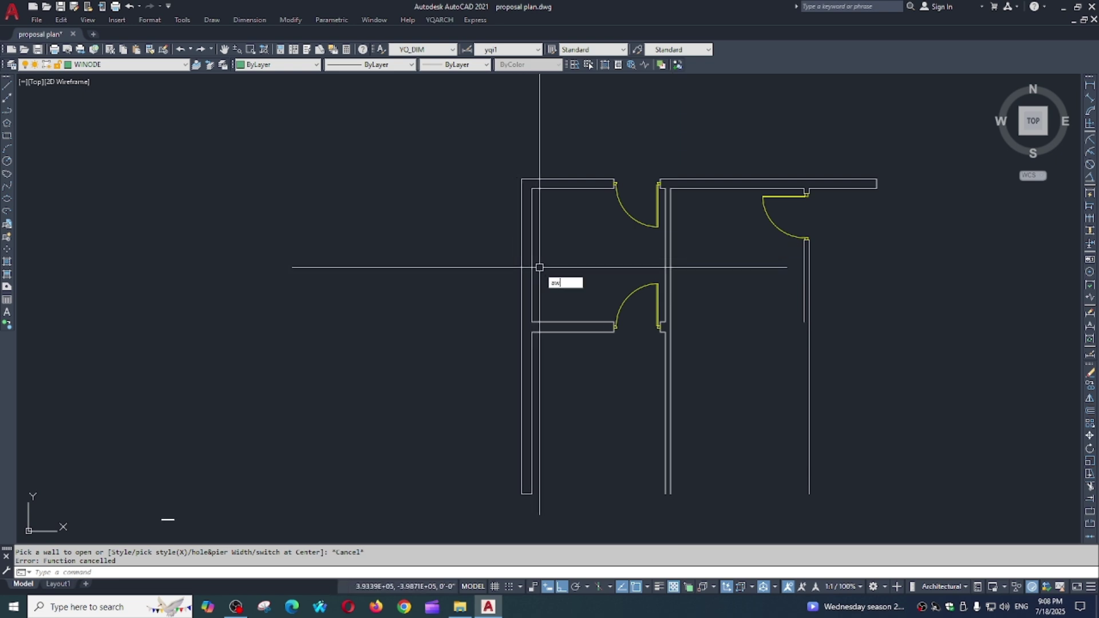
key(Return)
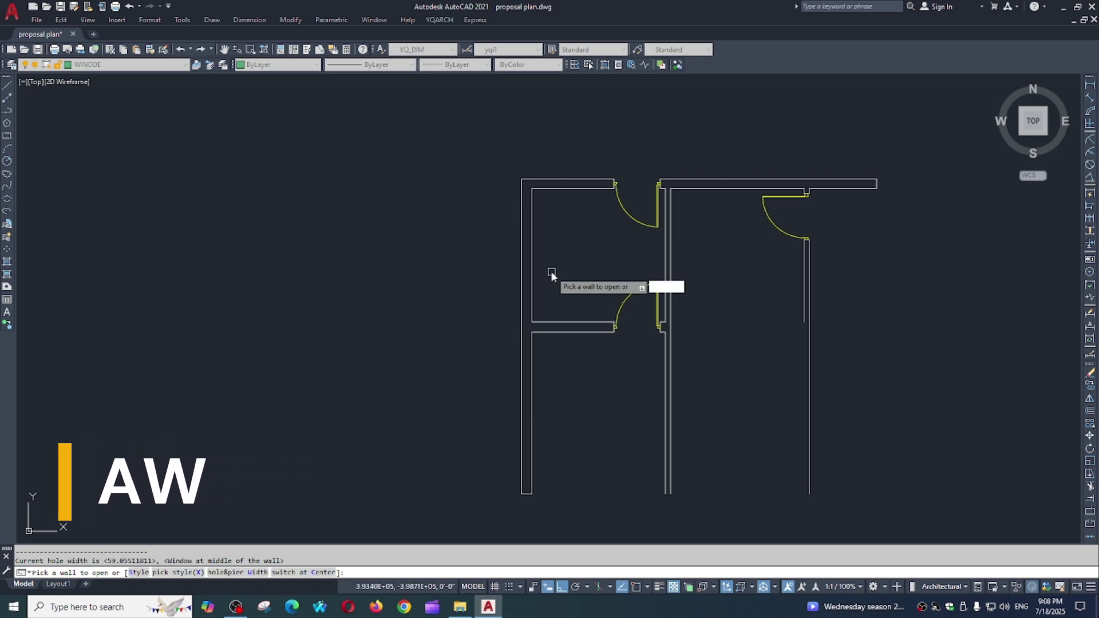
text(w)
key(Return)
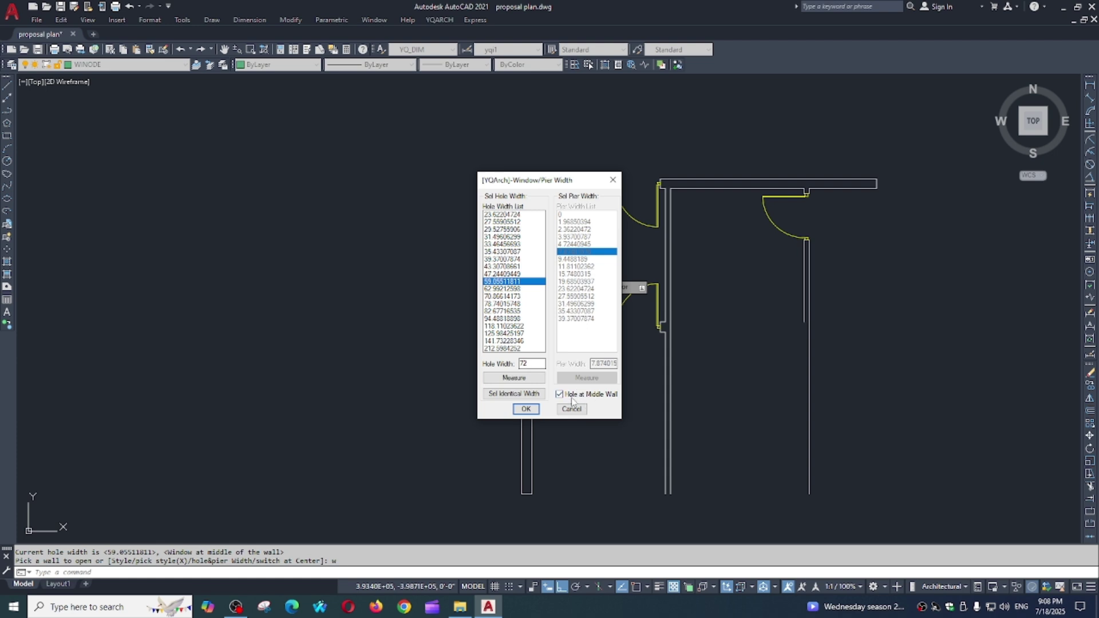
click(525, 409)
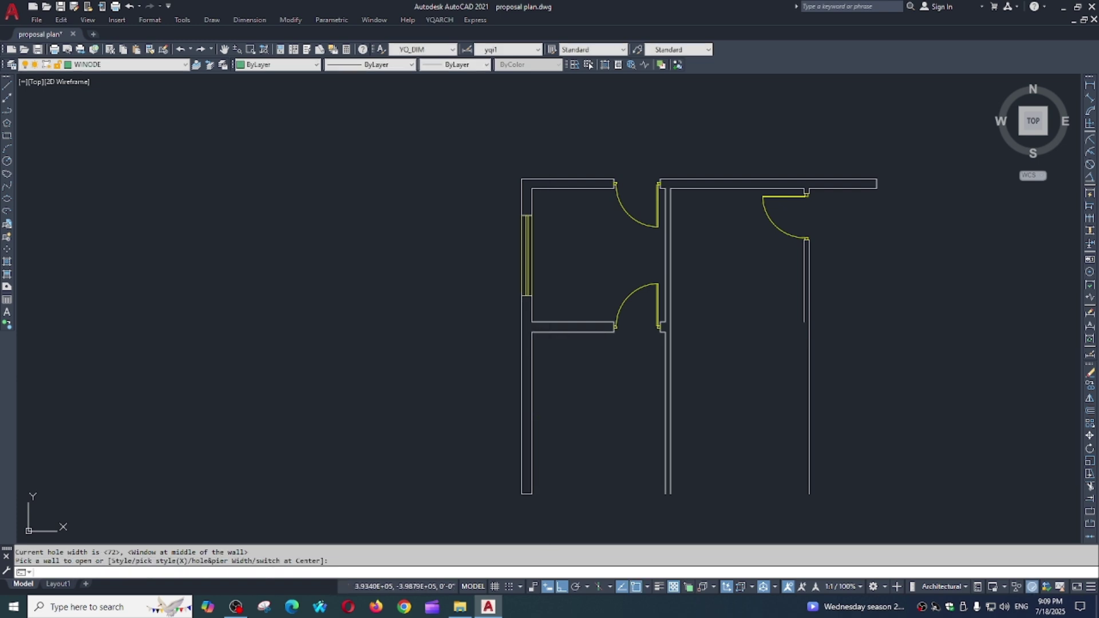
Insert a 72 wide window in the left wall below the horizontal partition, with middle-wall placement off and pier width 12.
text(w)
key(Return)
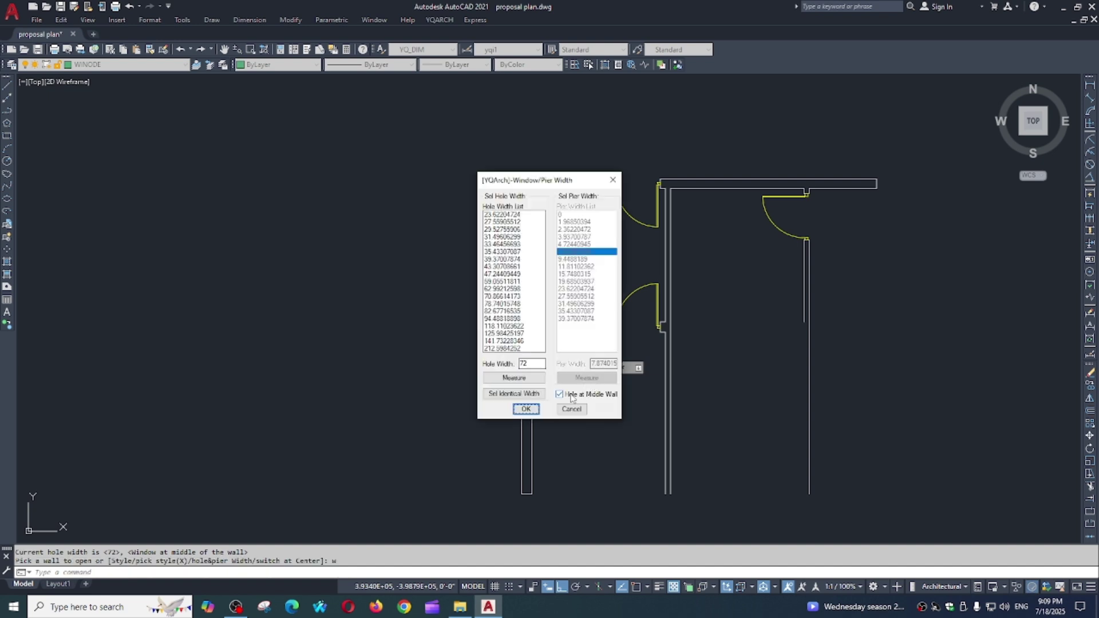
click(572, 396)
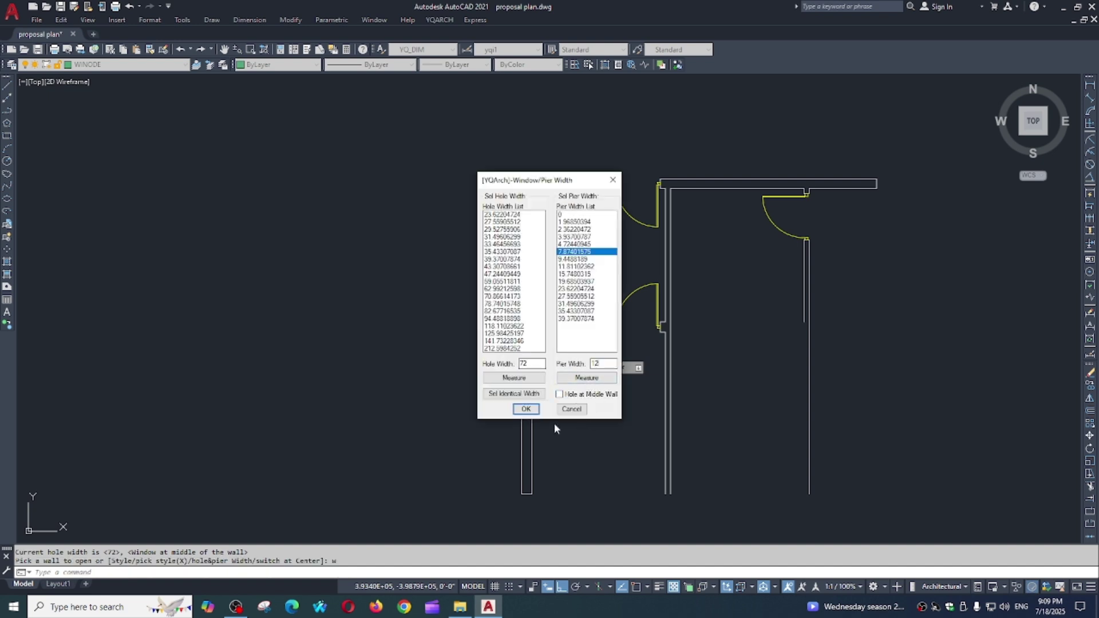
click(534, 410)
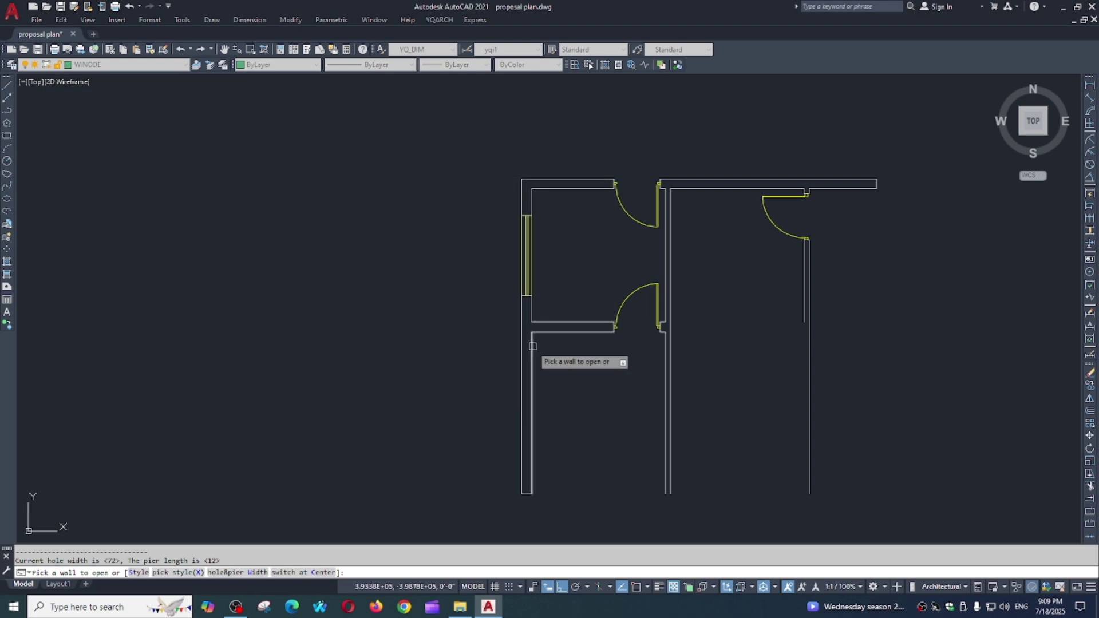
key(Escape)
Add a linear dimension from the horizontal partition's lower face to the near end of the lower window.
text(dli)
key(Return)
key(Return)
scroll(536, 342, up, 2)
click(532, 339)
click(545, 341)
key(Return)
key(Return)
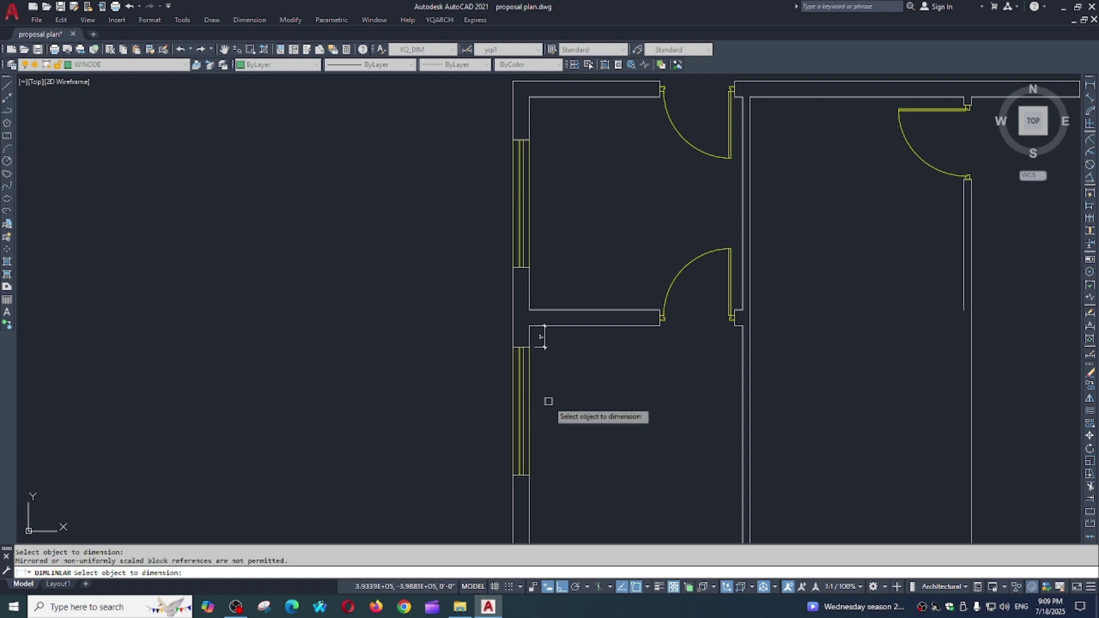
Add a linear dimension along the full width of the lower window in the left wall.
key(Escape)
key(Return)
click(539, 475)
click(543, 347)
click(543, 370)
scroll(543, 370, up, 5)
key(Escape)
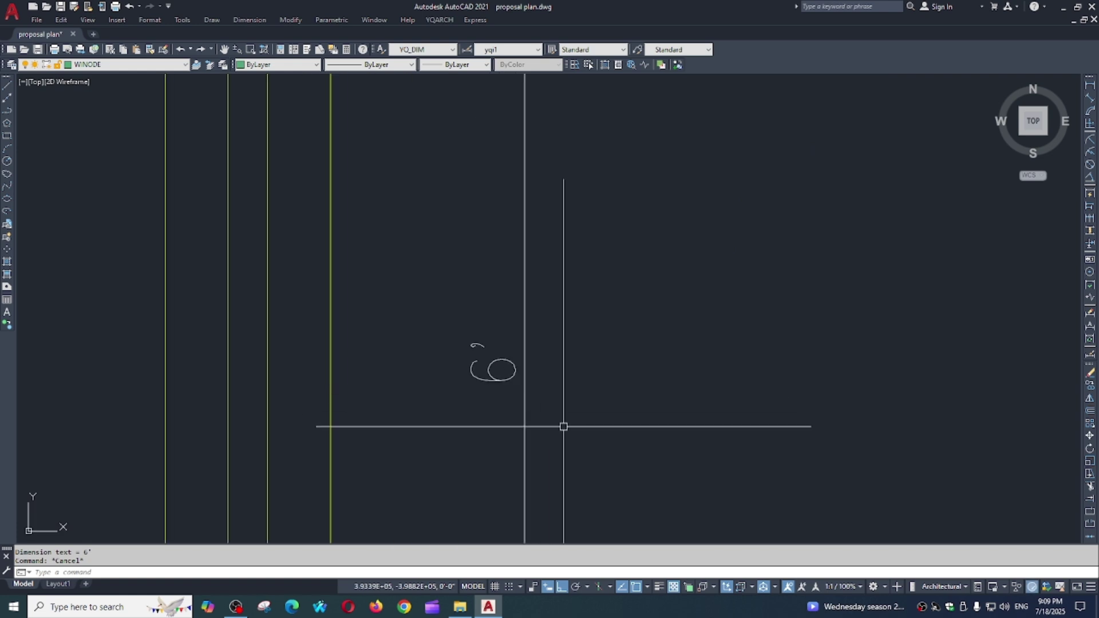
scroll(563, 425, down, 4)
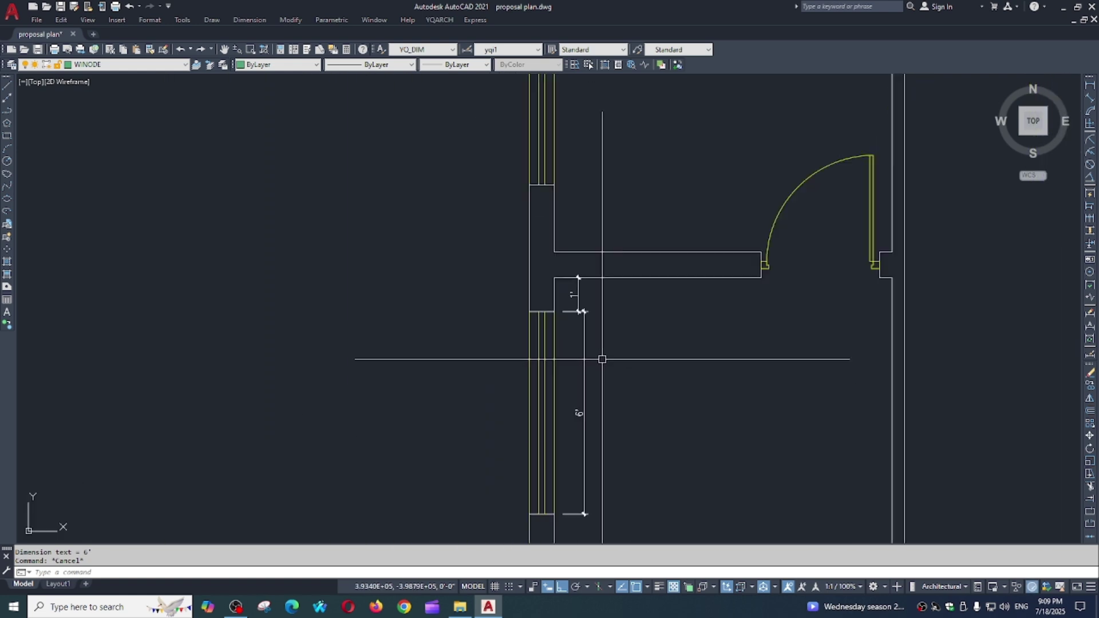
scroll(619, 360, down, 2)
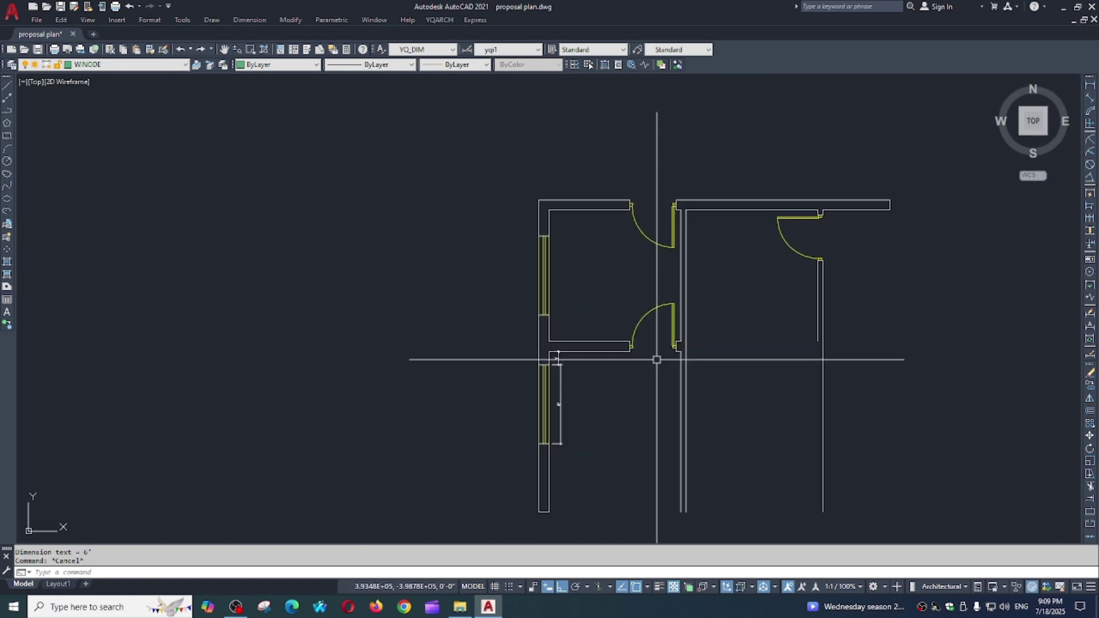
Generate centre axis lines for all the walls of the plan with the WWA command.
mouse_move(708, 349)
middle_down()
mouse_move(641, 326)
mouse_move(624, 334)
middle_up()
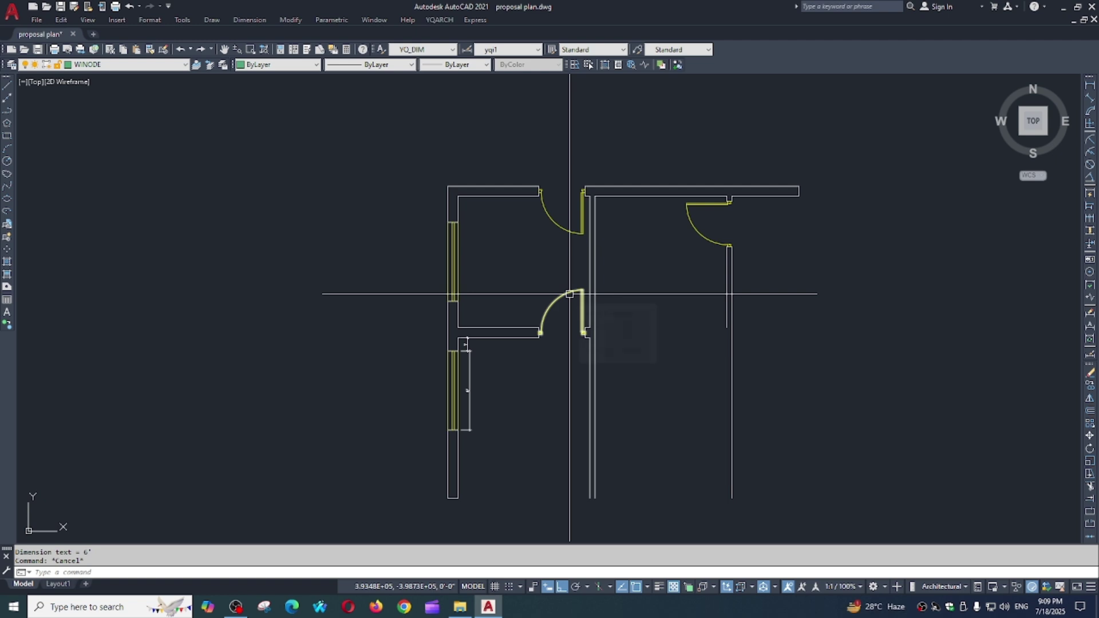
middle_drag(640, 338, 521, 250)
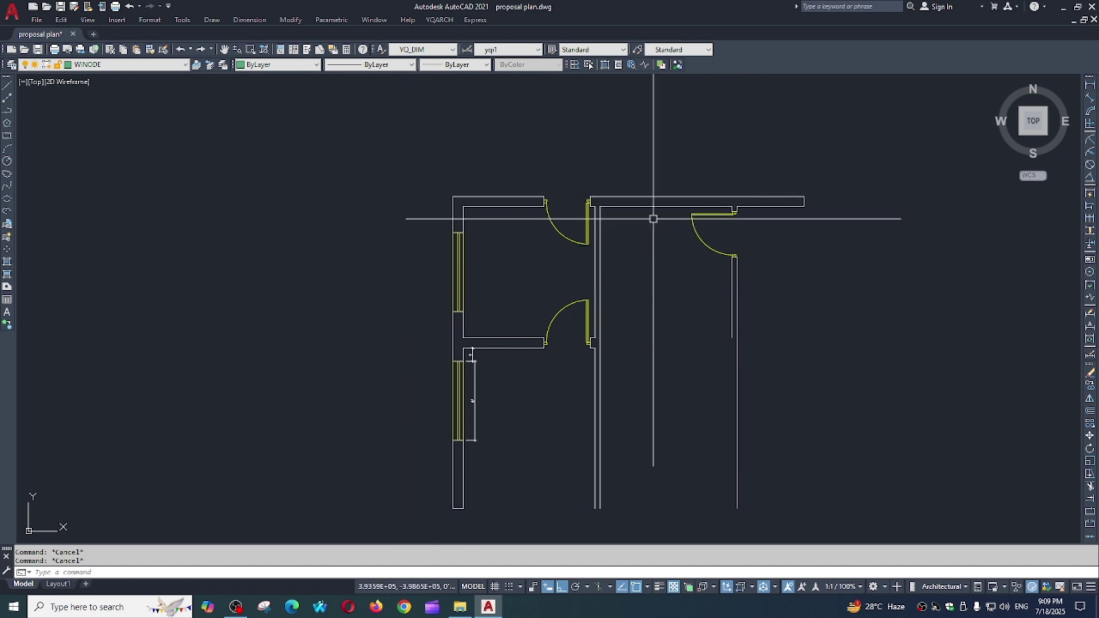
middle_drag(665, 345, 660, 353)
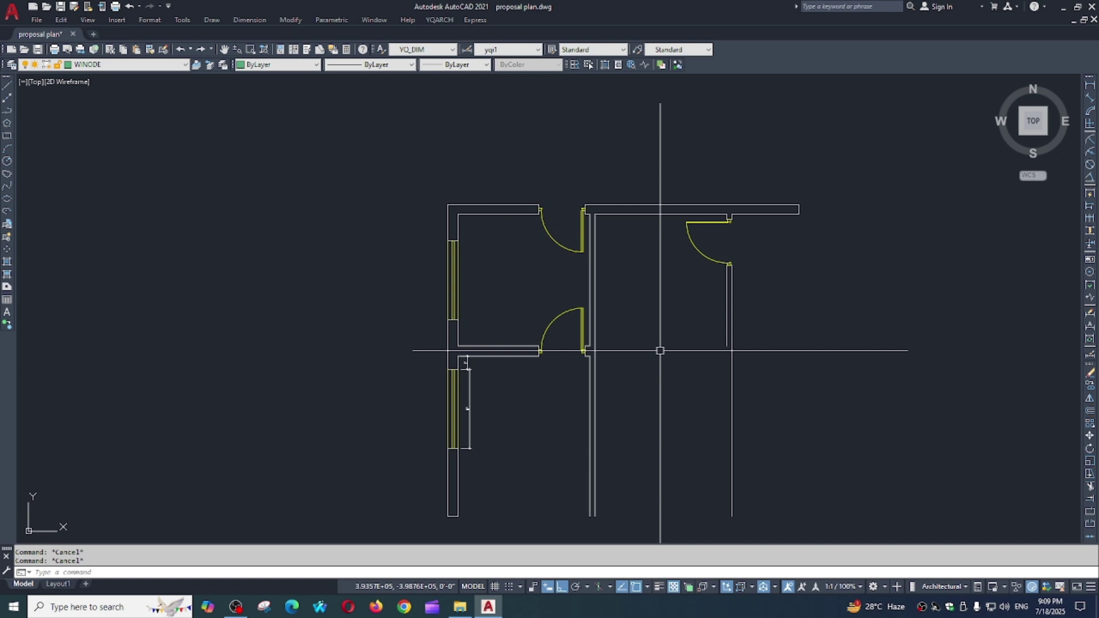
text(wwaa)
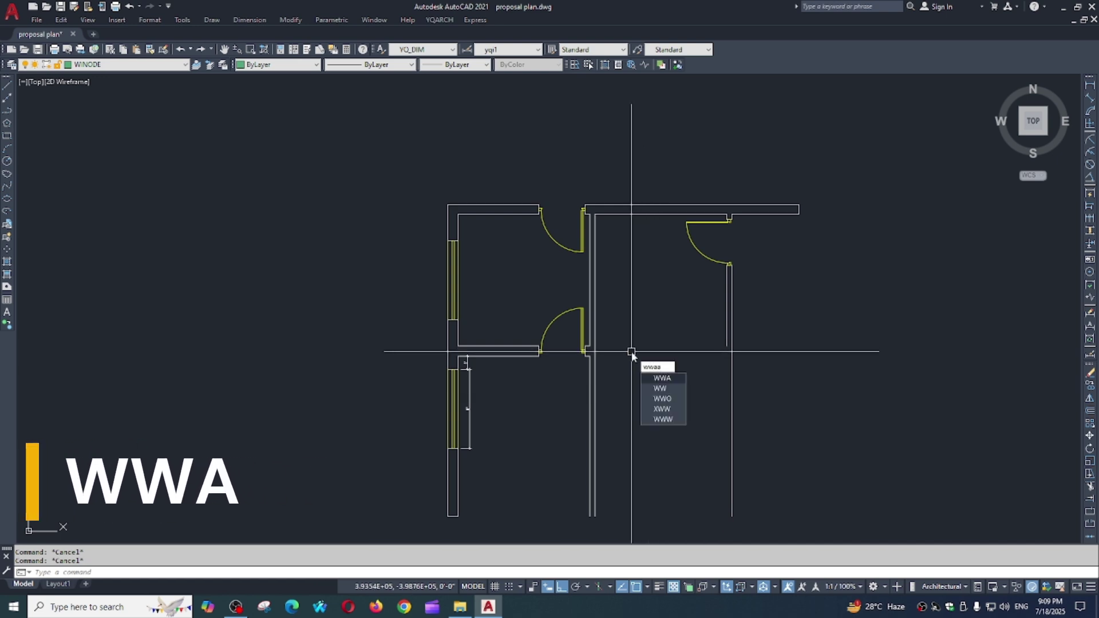
key(Return)
click(495, 172)
click(482, 250)
click(457, 308)
click(442, 336)
click(428, 428)
click(490, 533)
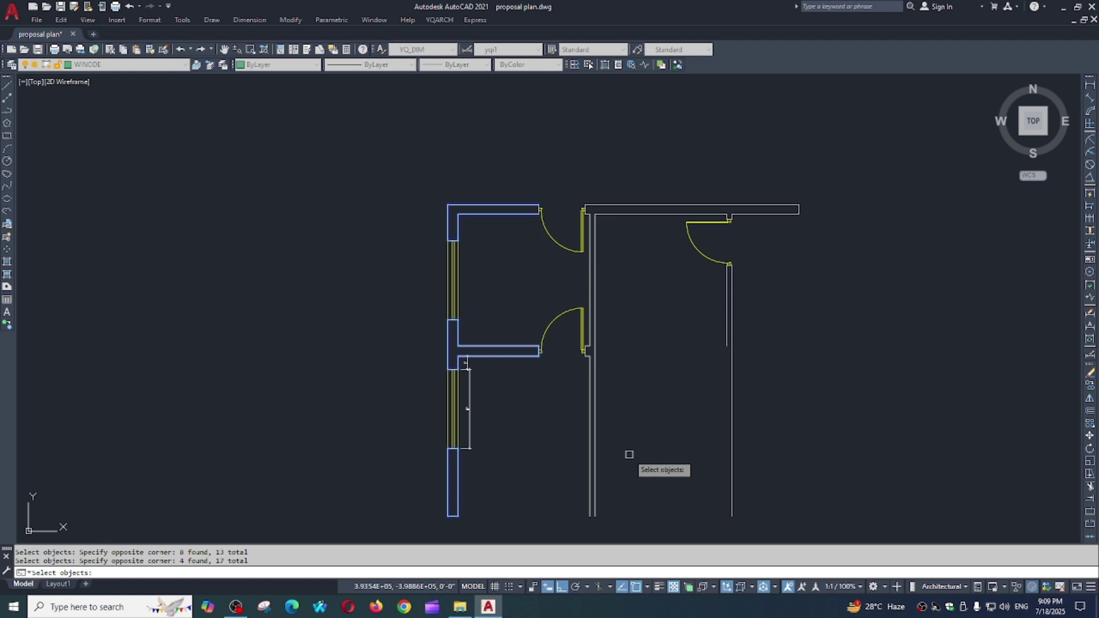
click(628, 454)
click(569, 475)
click(580, 377)
click(628, 272)
click(629, 191)
click(624, 233)
click(582, 186)
click(621, 377)
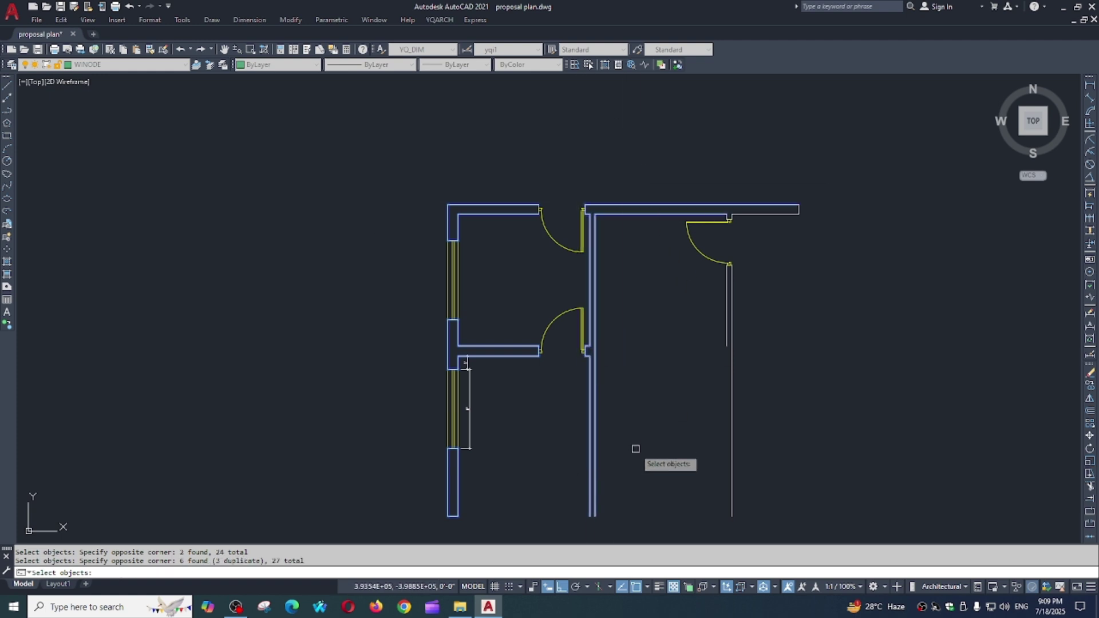
click(691, 159)
click(866, 466)
click(756, 339)
click(685, 391)
key(Return)
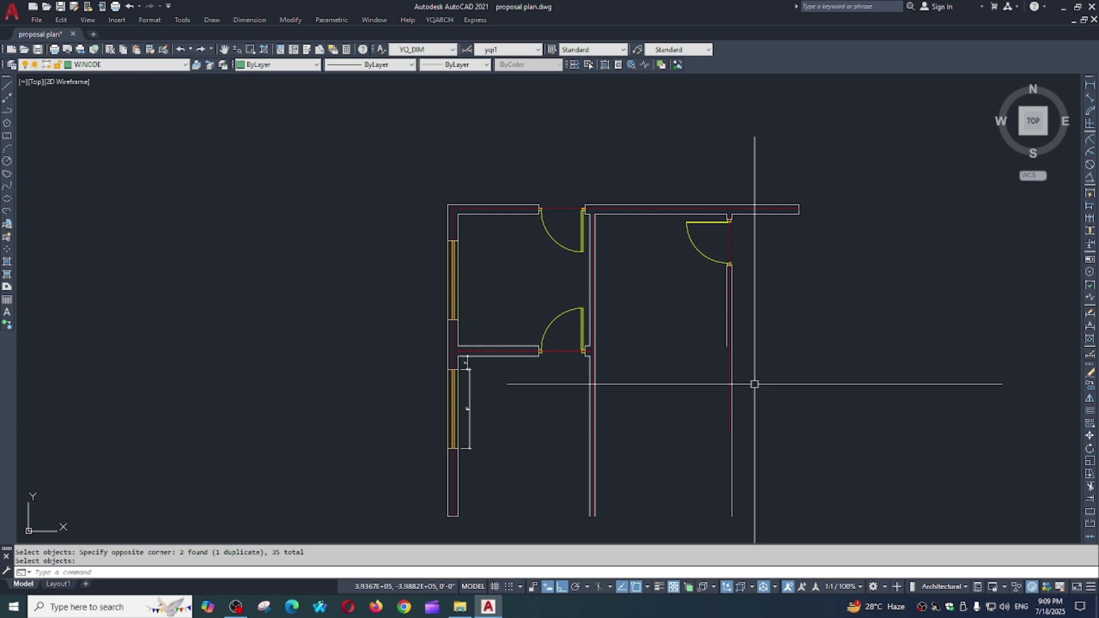
Extend the centre lines of both vertical partitions up to the top wall's centre line.
scroll(676, 181, up, 2)
scroll(580, 216, up, 2)
key(Escape)
text(ex)
key(Return)
click(561, 233)
key(Return)
click(519, 255)
click(870, 253)
key(Escape)
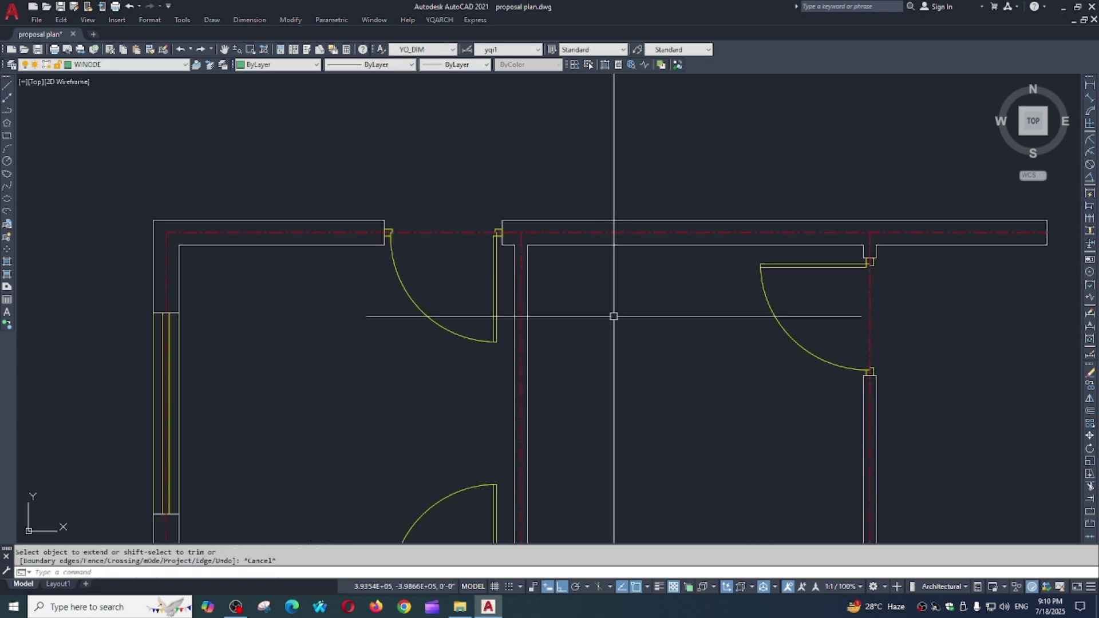
Extend the horizontal partition's centre line to the centre lines of the adjoining vertical walls.
scroll(617, 317, down, 4)
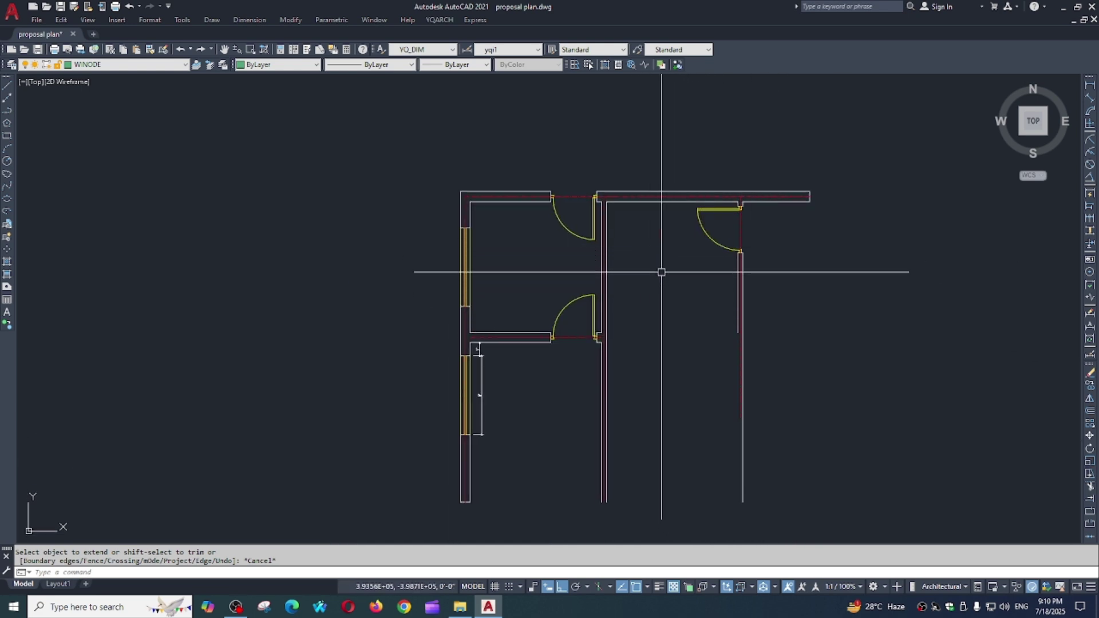
scroll(663, 265, up, 3)
scroll(702, 293, down, 1)
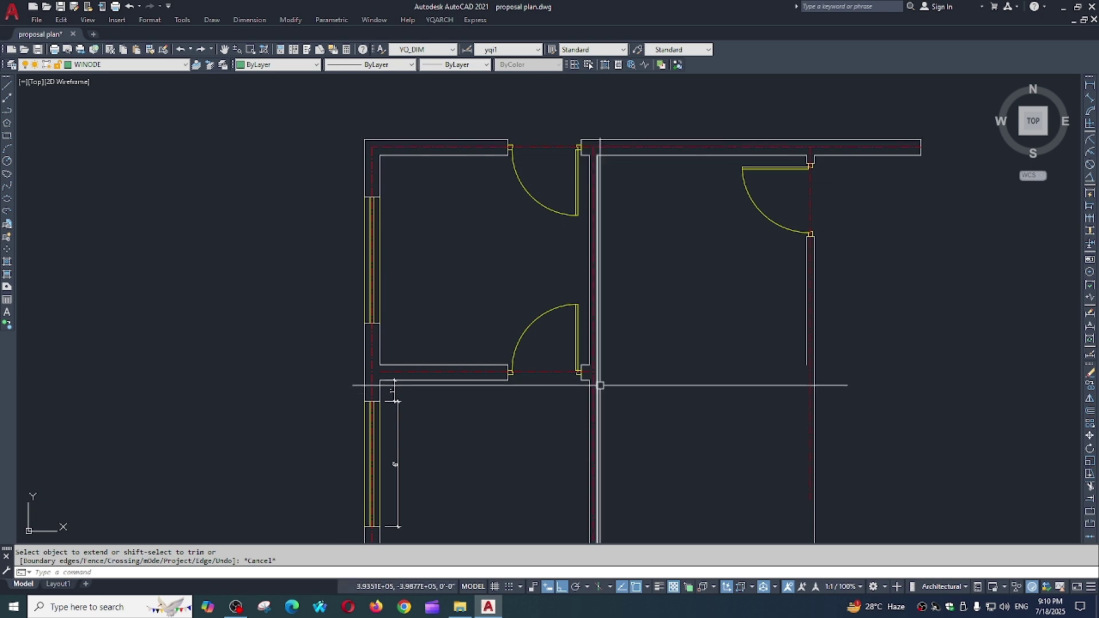
key(Escape)
text(ex)
key(Return)
scroll(588, 374, up, 2)
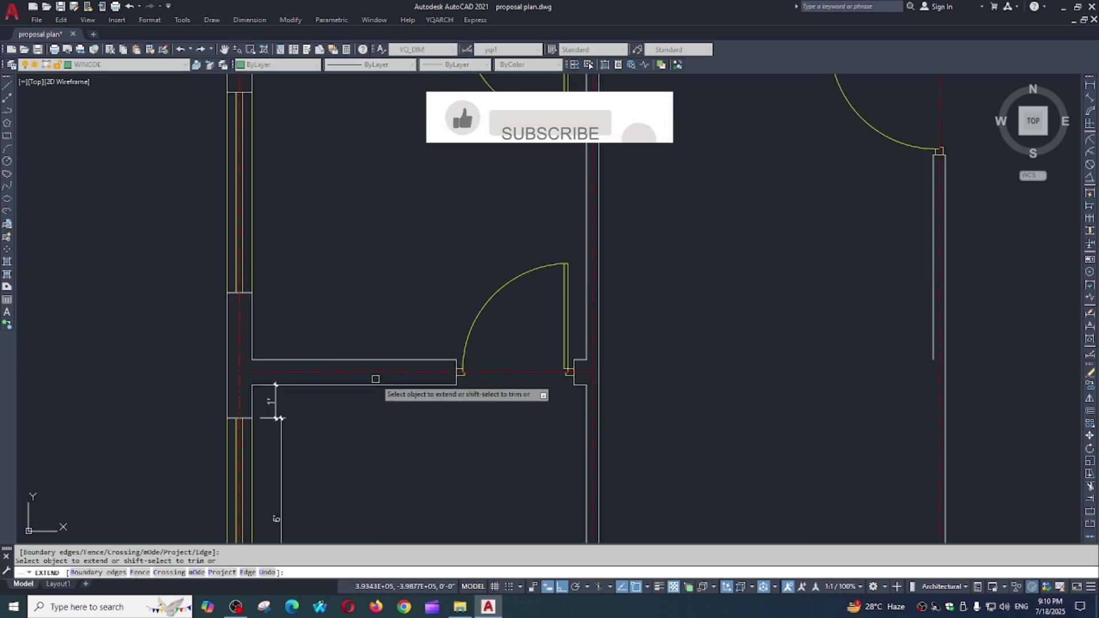
scroll(583, 391, down, 2)
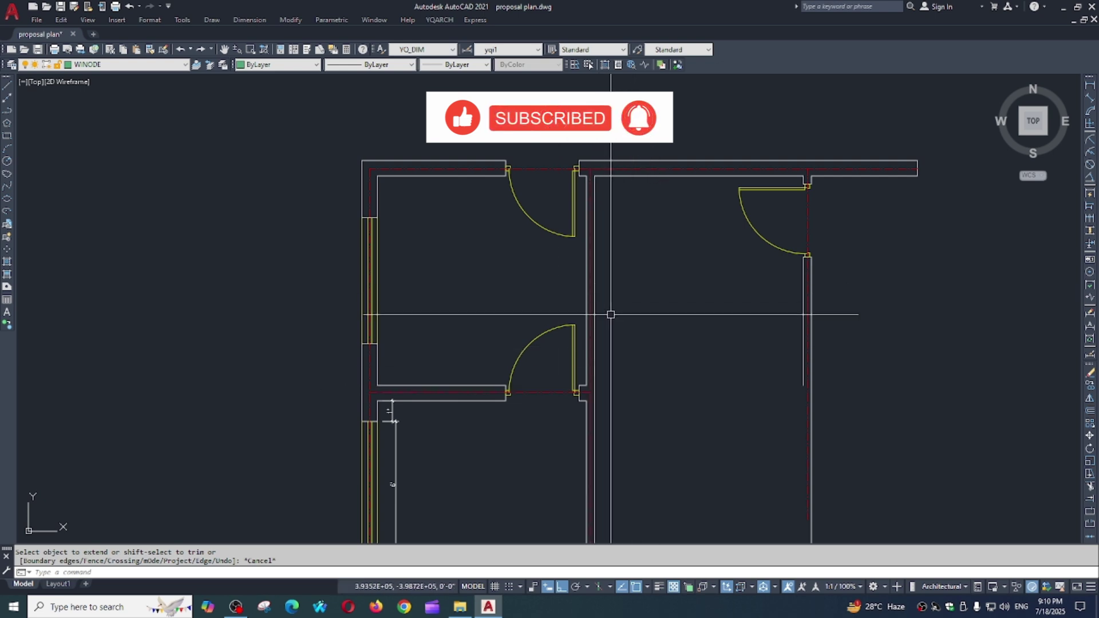
Place 9 x 9 columns at the wall centre-line intersections of the whole plan with the ZZBZ command.
middle_drag(614, 299, 612, 307)
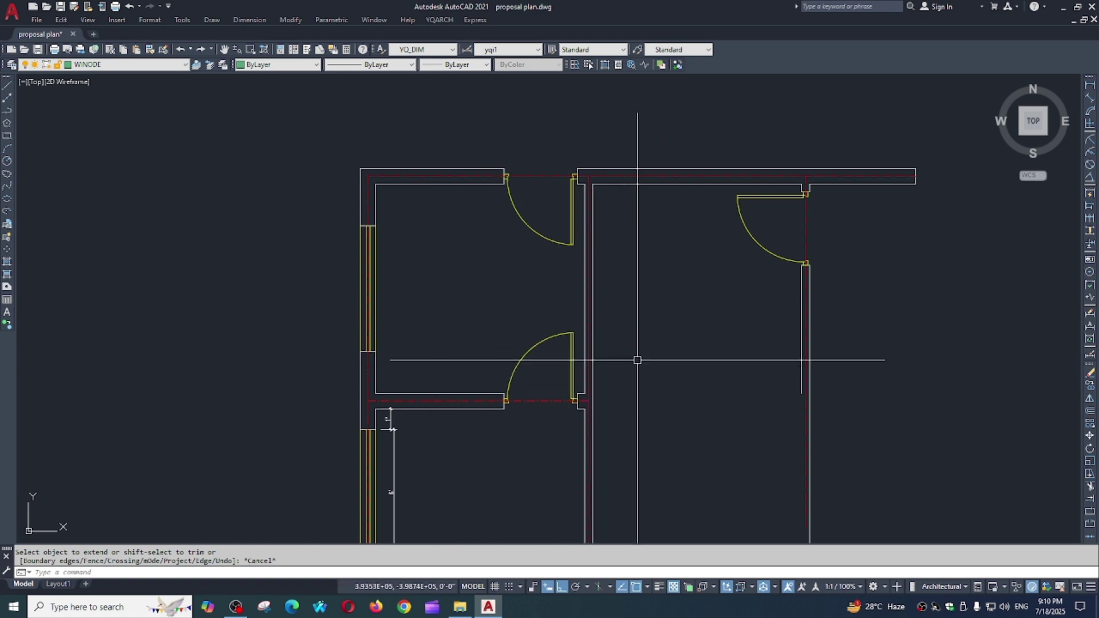
text(ZZ)
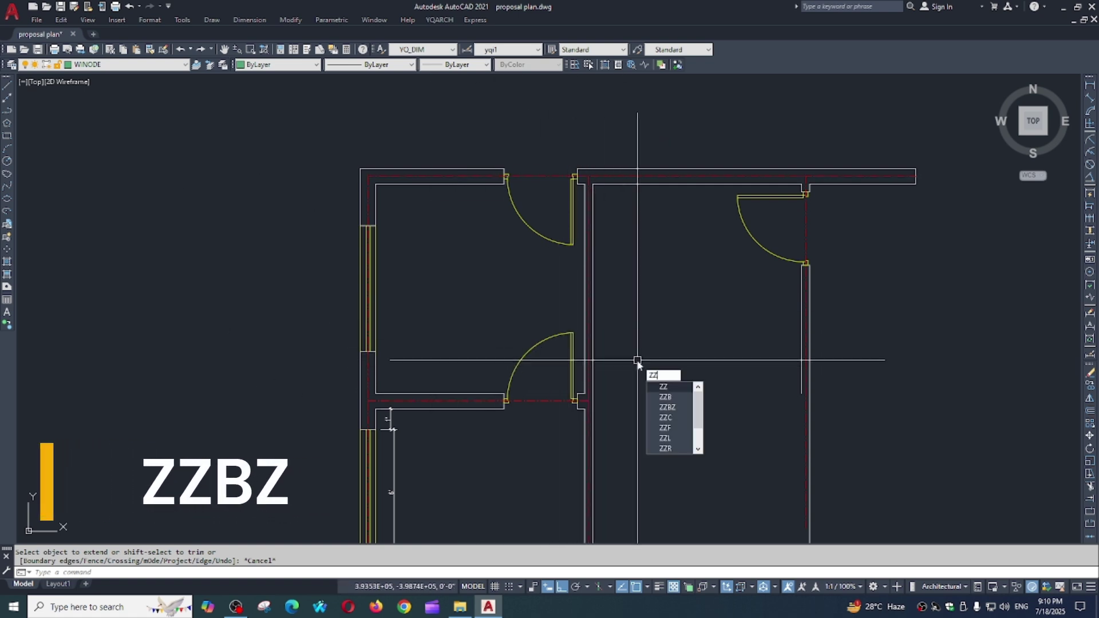
text(BZ)
key(Return)
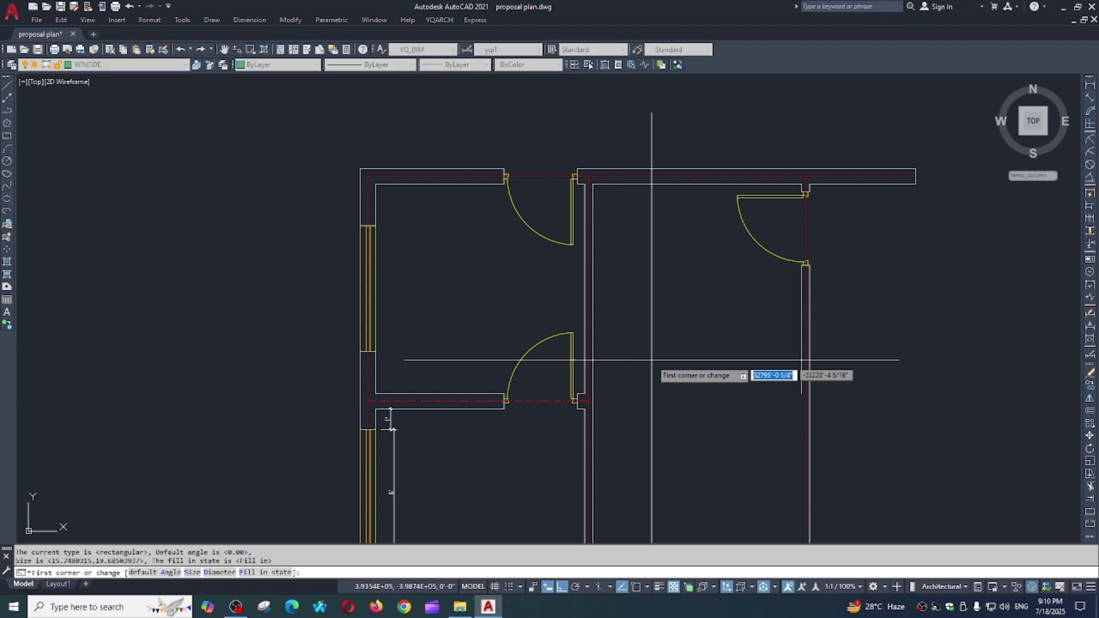
text(s)
key(Return)
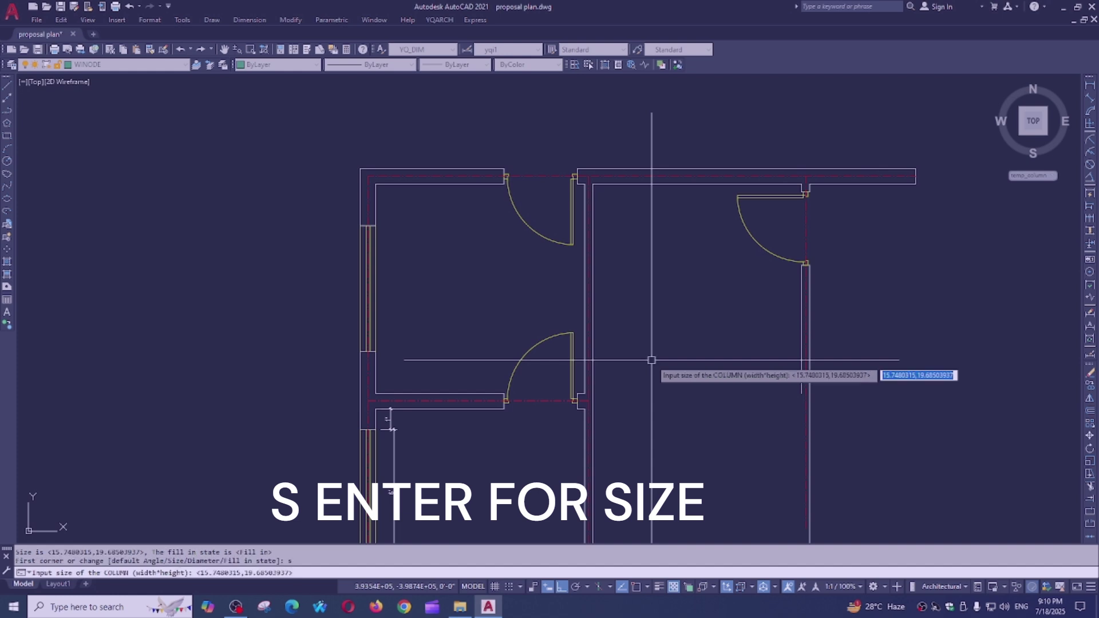
text(9,9)
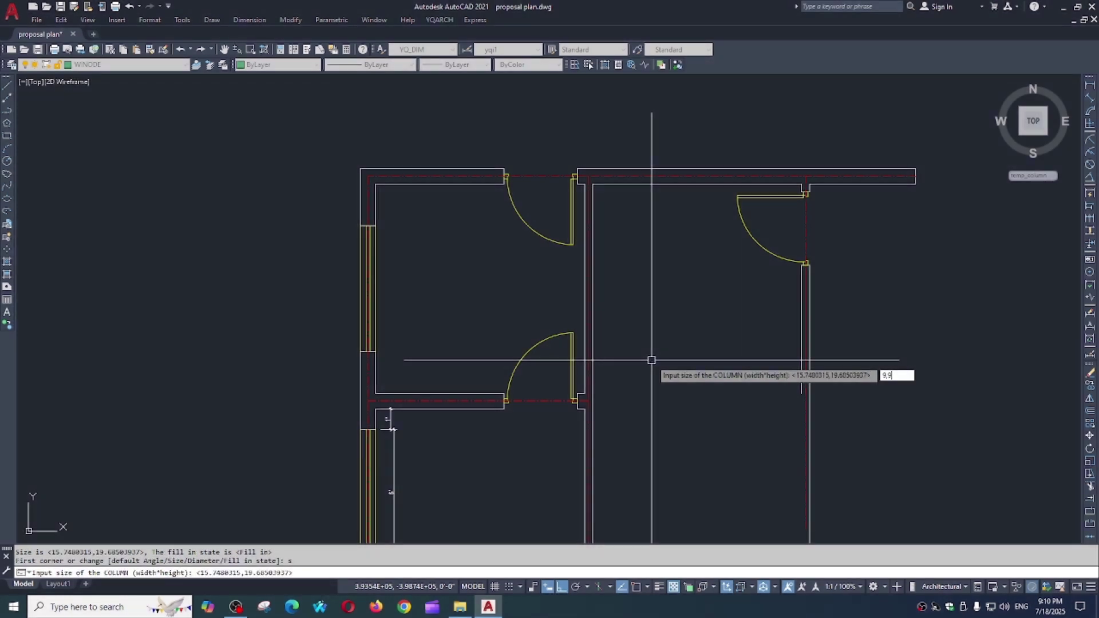
key(Return)
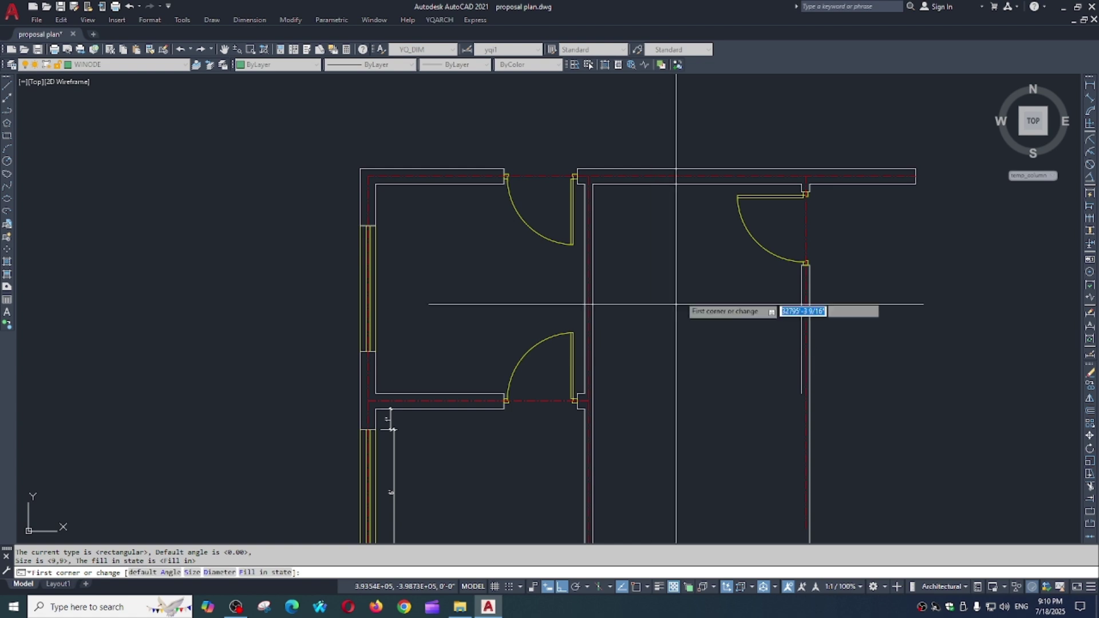
scroll(813, 163, down, 2)
click(810, 141)
click(408, 383)
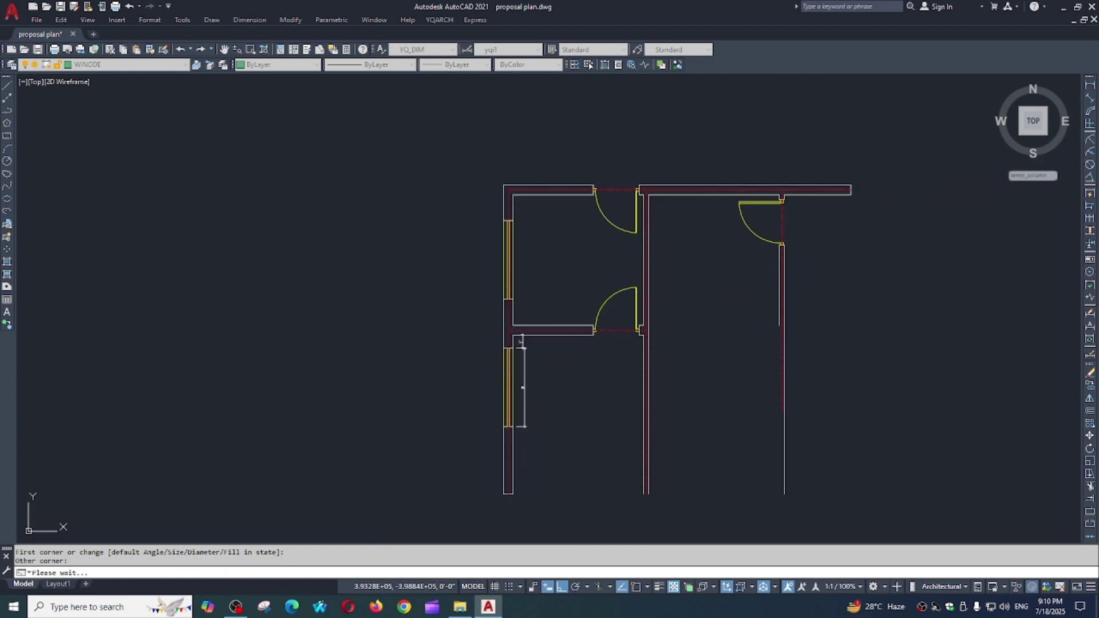
Examine the columns placed at the wall corners and junctions across the plan.
scroll(813, 277, up, 2)
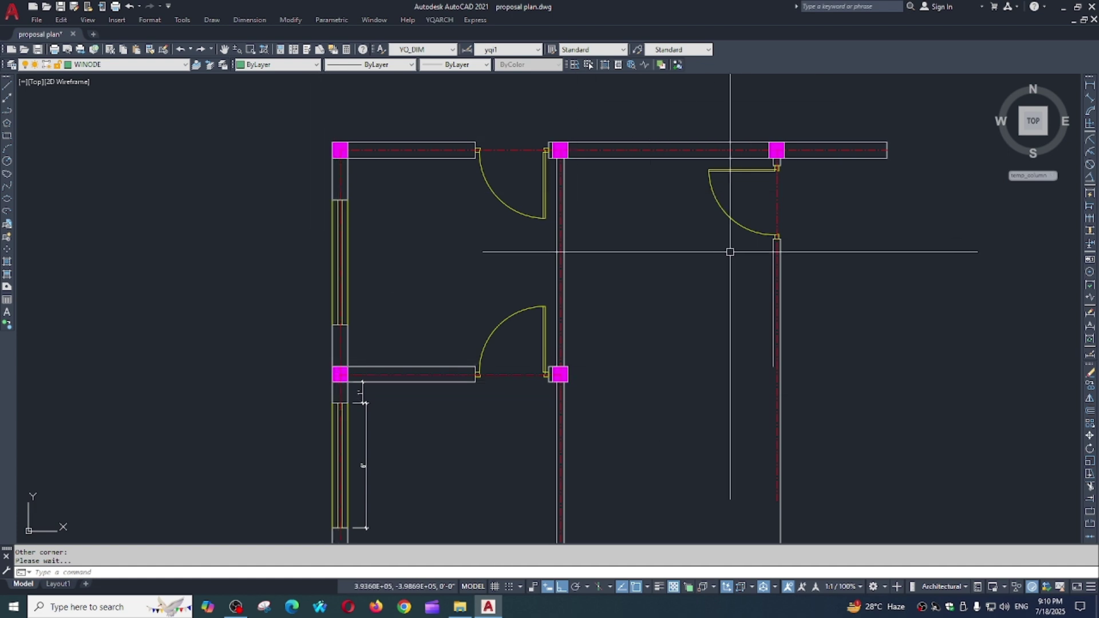
middle_drag(726, 252, 722, 306)
middle_drag(576, 391, 588, 324)
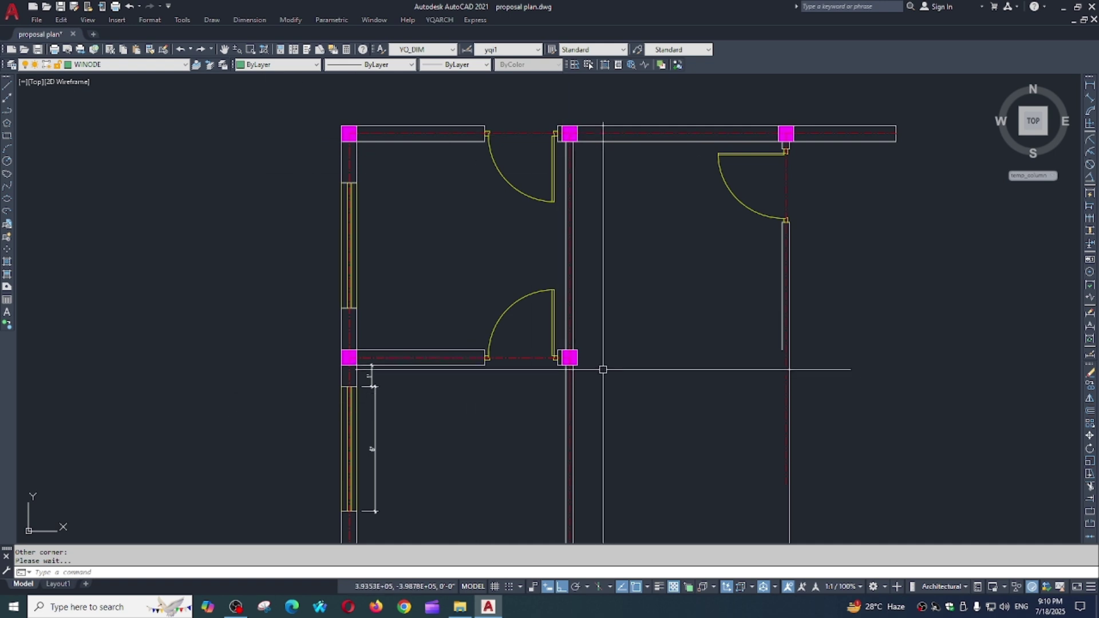
scroll(338, 354, up, 2)
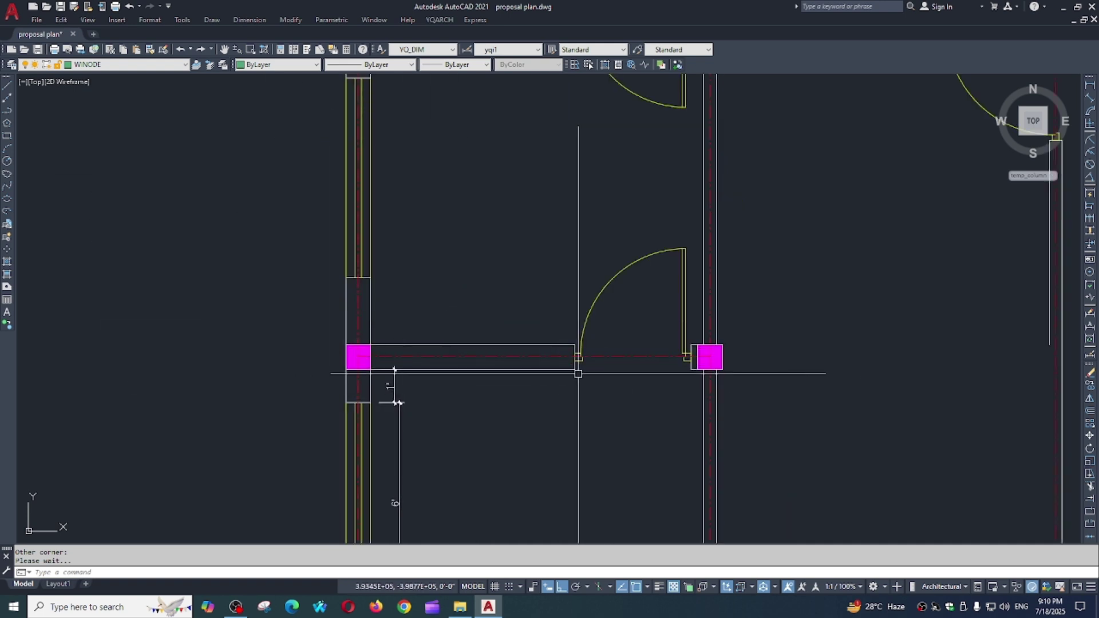
scroll(561, 356, down, 2)
middle_drag(673, 149, 647, 262)
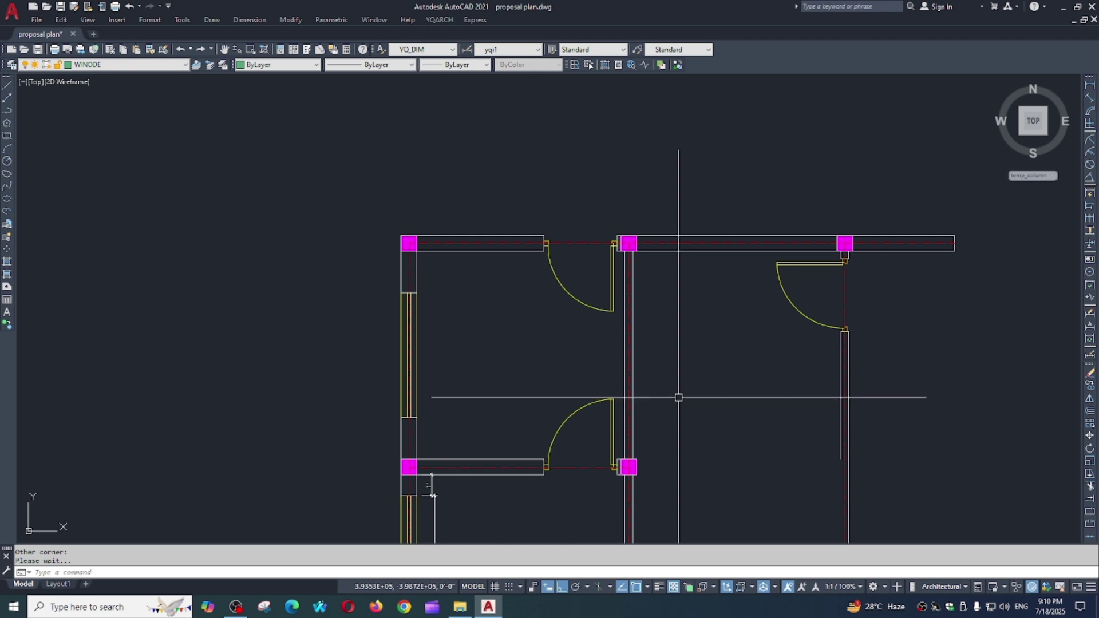
scroll(739, 367, down, 2)
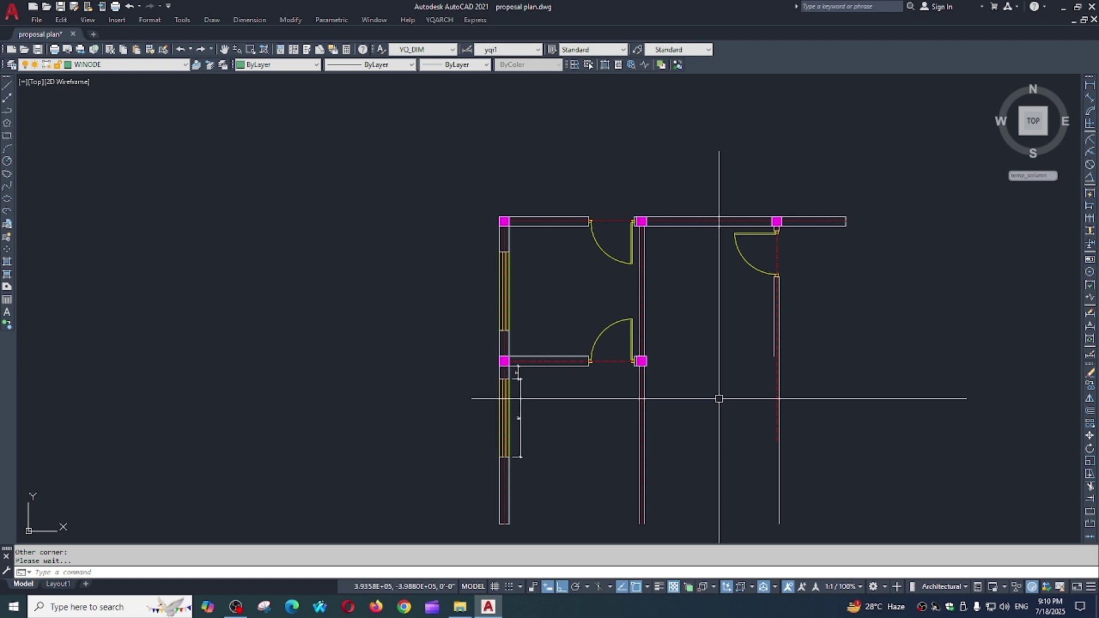
scroll(525, 172, up, 2)
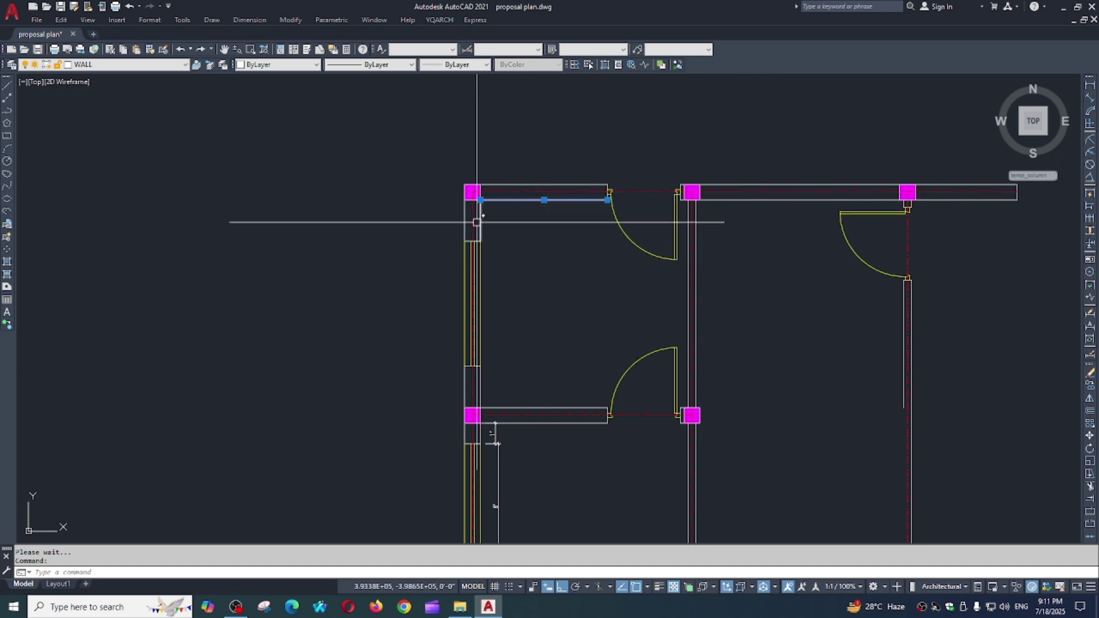
Isolate the wall layer from the selected wall lines, hiding the doors, windows, columns and centre lines.
key(space)
middle_drag(561, 240, 549, 231)
key(Escape)
text(f)
key(space)
click(491, 176)
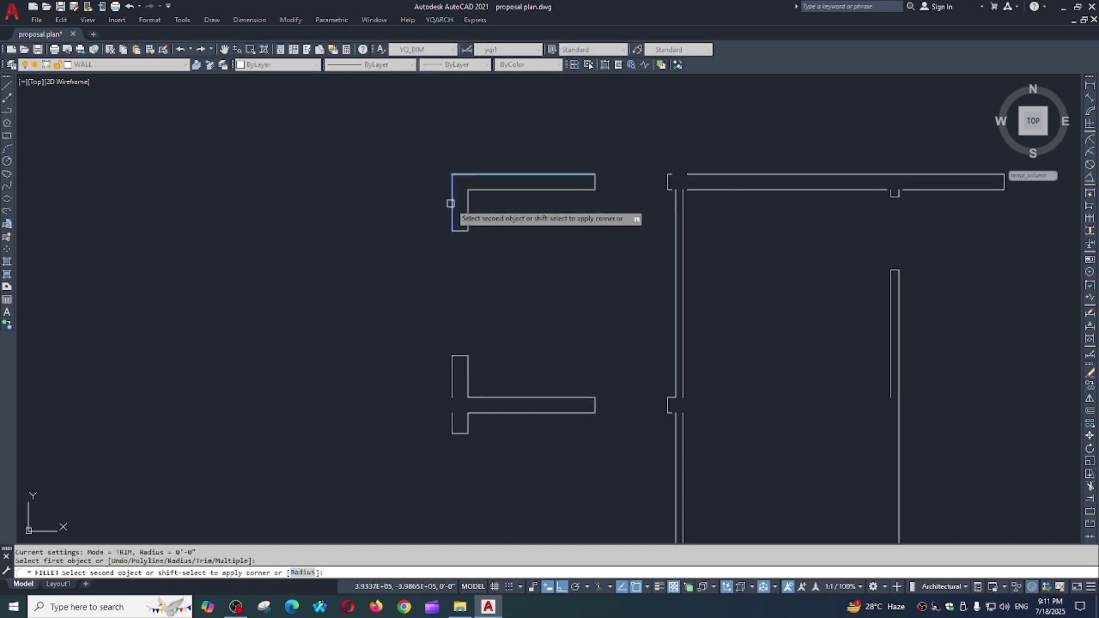
key(Escape)
Fill all the walls of the plan with the WWF command.
scroll(682, 278, down, 2)
middle_drag(680, 277, 625, 238)
text(wwf)
key(Return)
click(808, 135)
click(449, 479)
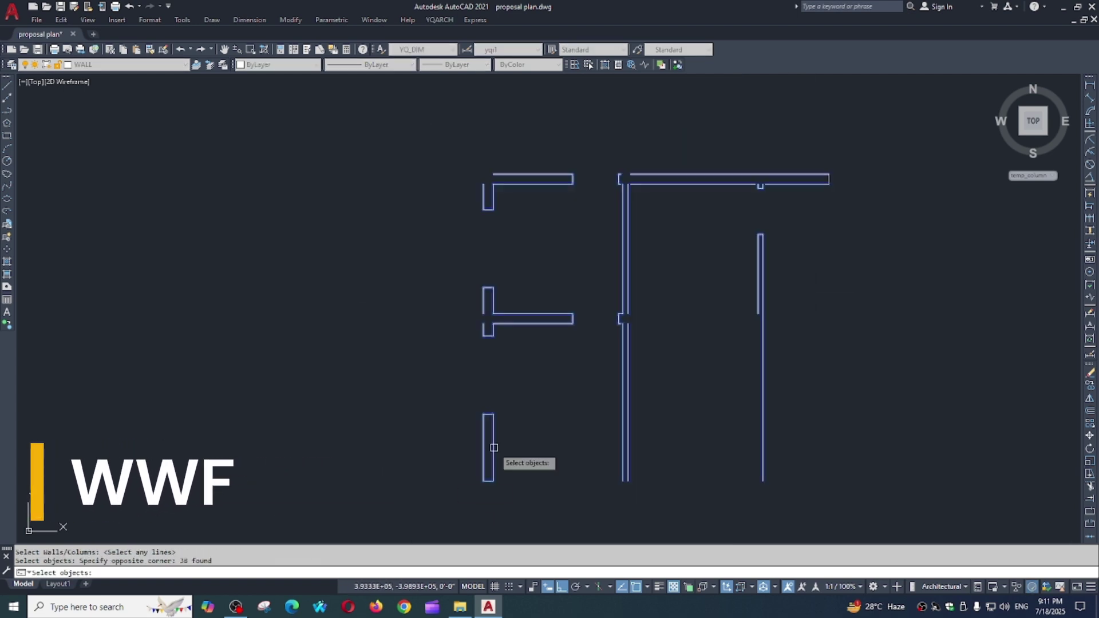
scroll(687, 292, up, 2)
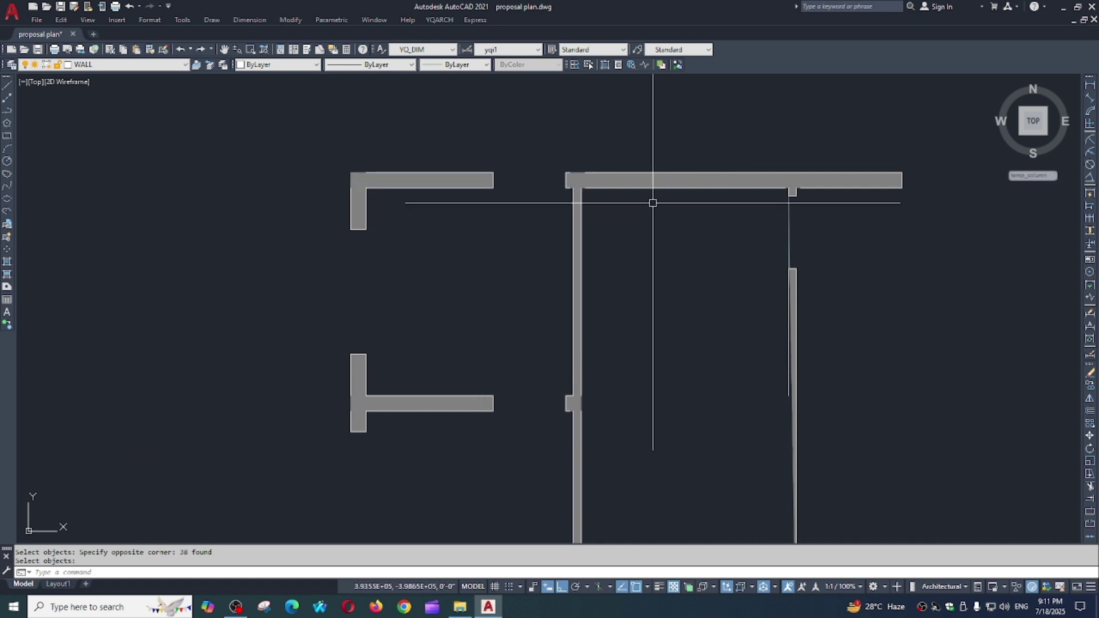
Examine the wall fill, checking the far right vertical partition and its door opening closely.
scroll(583, 201, up, 2)
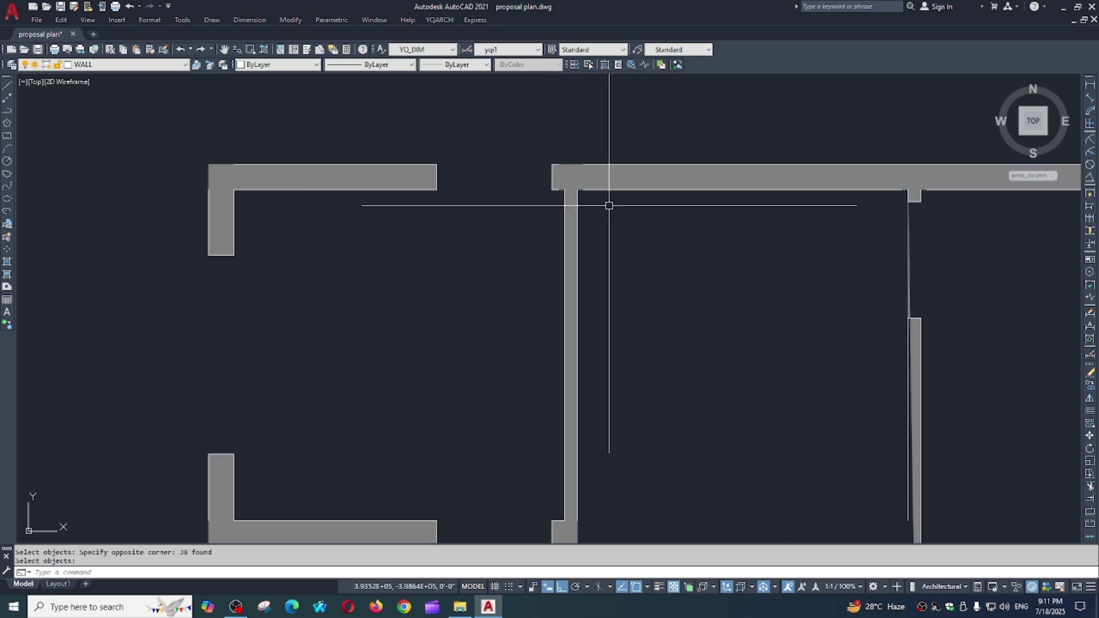
scroll(606, 250, down, 2)
scroll(739, 206, up, 2)
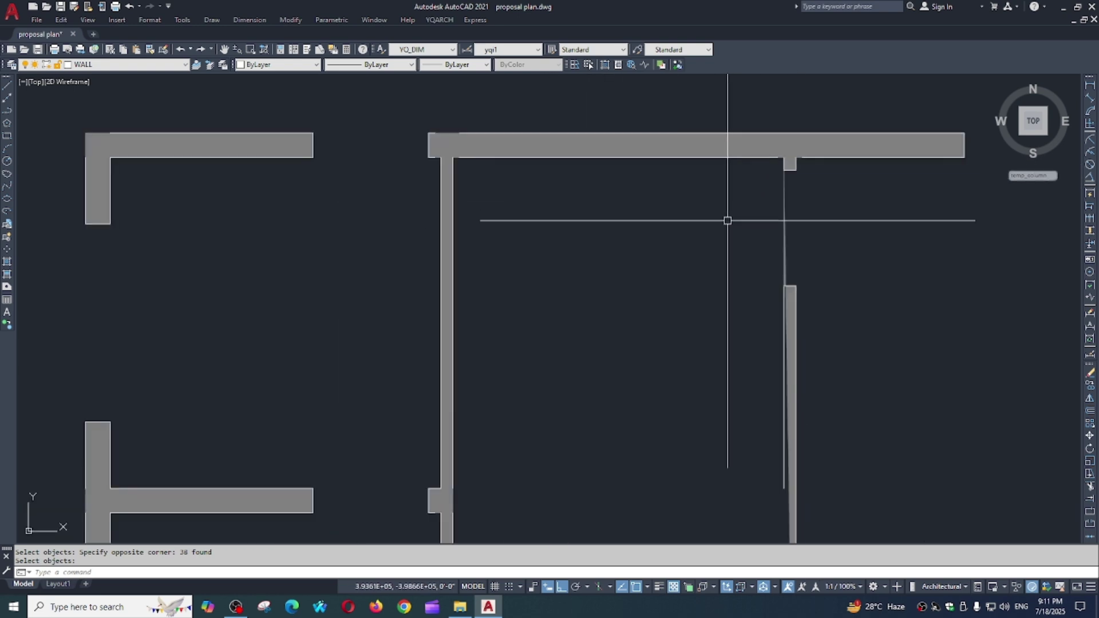
scroll(799, 220, down, 2)
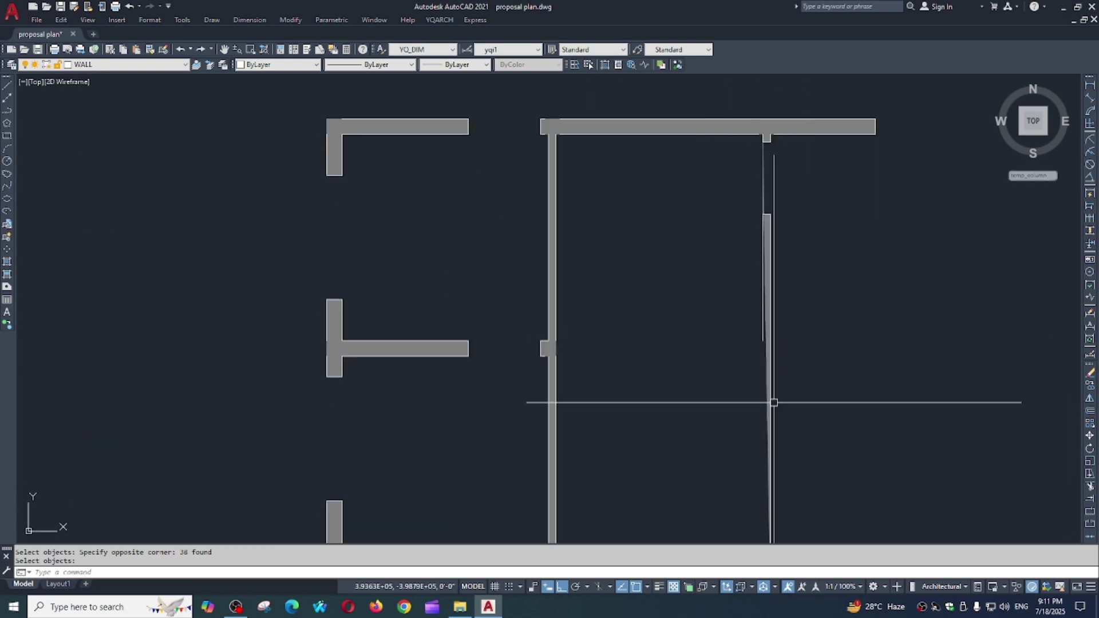
middle_drag(790, 356, 753, 282)
click(734, 361)
middle_drag(622, 353, 607, 398)
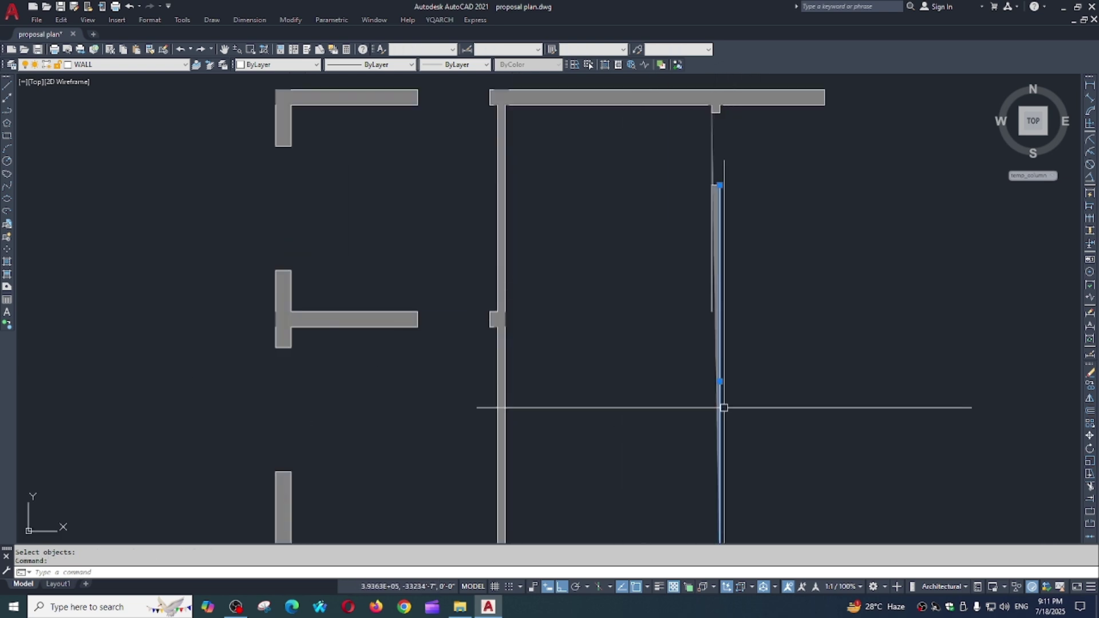
middle_drag(724, 408, 719, 290)
middle_drag(727, 161, 806, 236)
scroll(700, 127, up, 2)
scroll(688, 190, up, 2)
scroll(667, 291, down, 2)
key(Escape)
scroll(829, 249, up, 1)
key(Escape)
Open the hatch edit settings of the fill on the right part of the plan and accept them unchanged.
click(842, 239)
click(803, 262)
scroll(732, 240, down, 2)
middle_drag(731, 239, 727, 262)
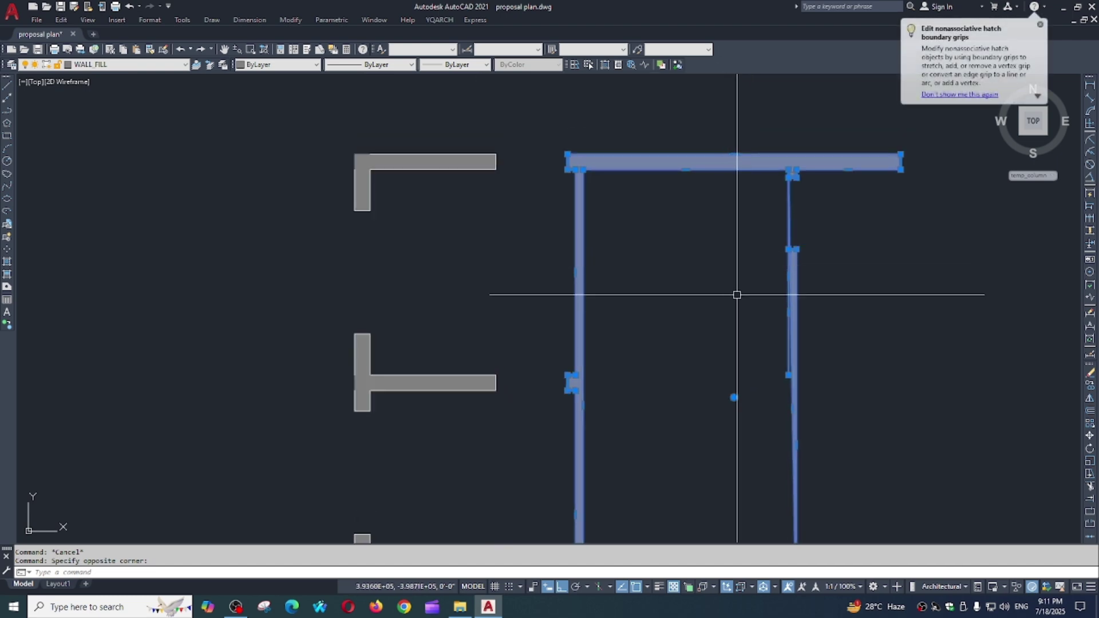
text(he)
key(Return)
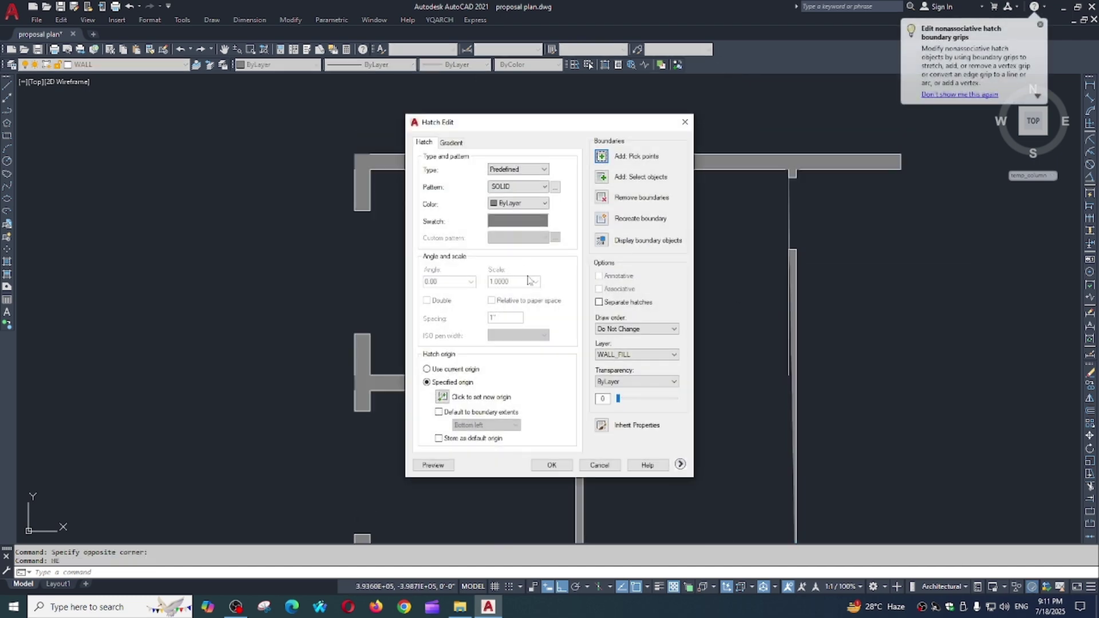
click(552, 464)
Try to trim the stray fill in the right partition's door opening, using the short upper wall stub's end as cutting edge.
click(785, 214)
key(Escape)
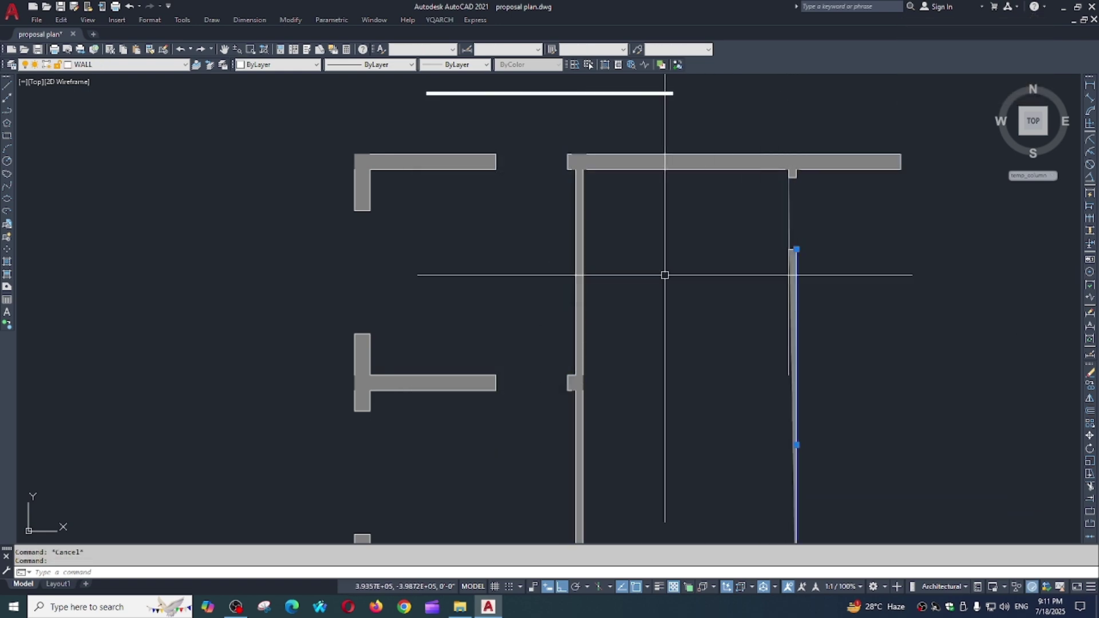
click(785, 177)
click(785, 208)
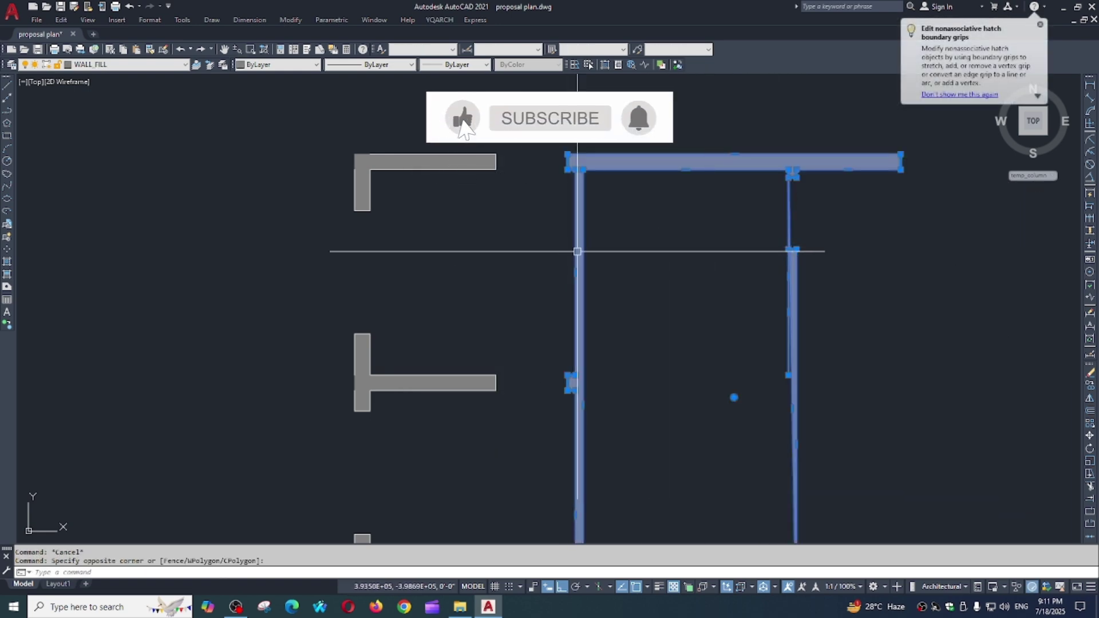
key(Escape)
text(tr)
key(space)
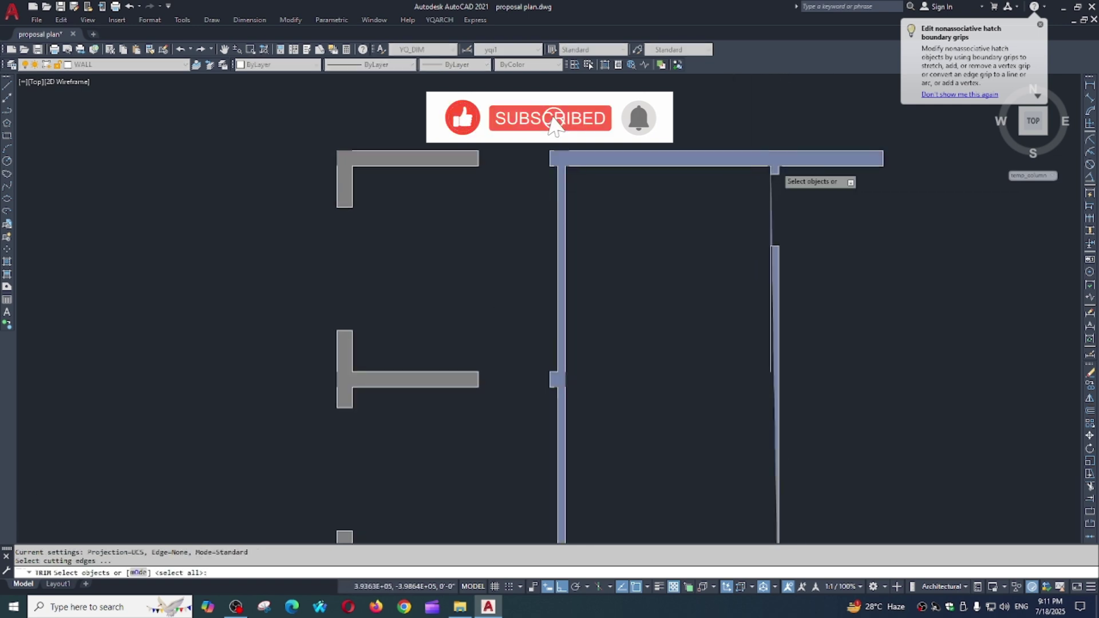
scroll(776, 166, up, 4)
click(771, 187)
key(space)
click(760, 242)
key(Escape)
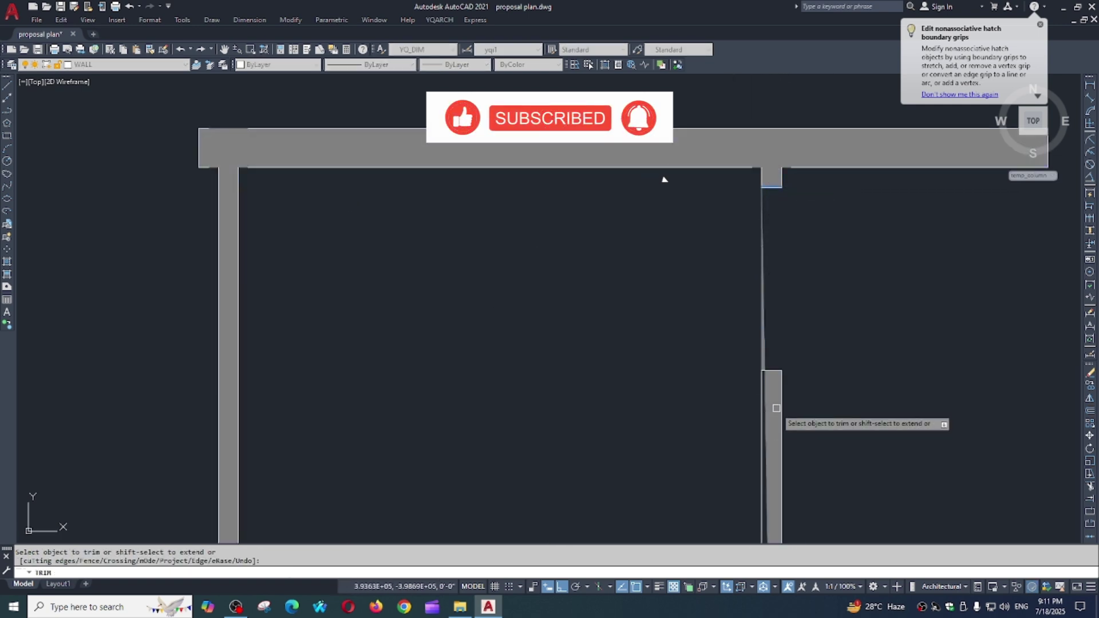
Try to trim the stray fill at the lower side of the right door opening with all objects as cutting edges.
scroll(770, 391, up, 2)
key(space)
key(space)
click(764, 384)
scroll(764, 383, down, 4)
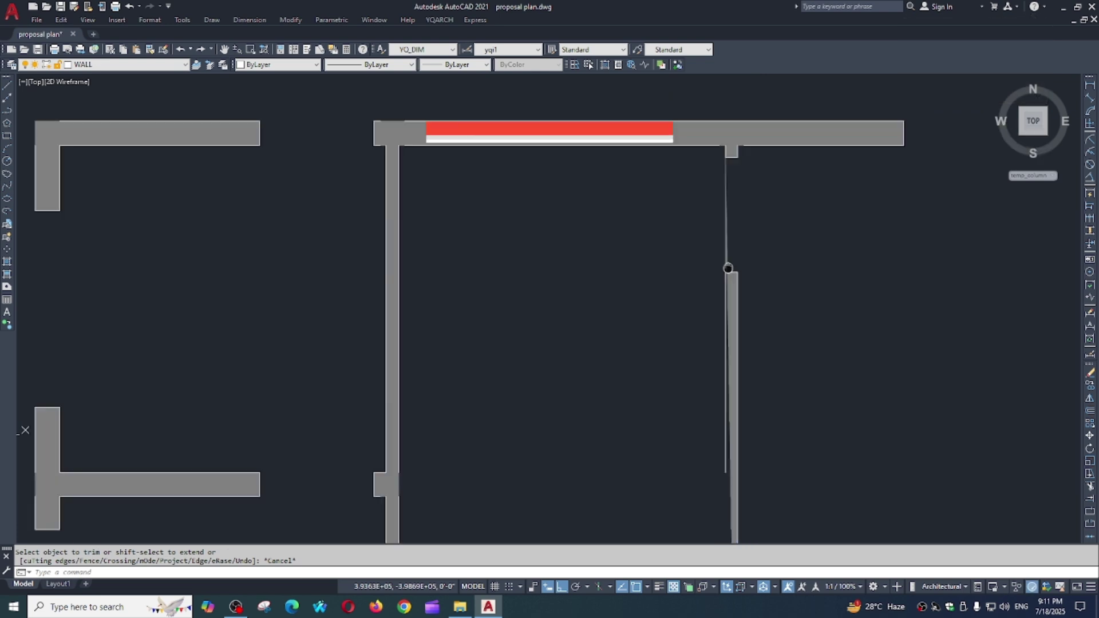
key(Escape)
scroll(738, 235, down, 2)
key(Escape)
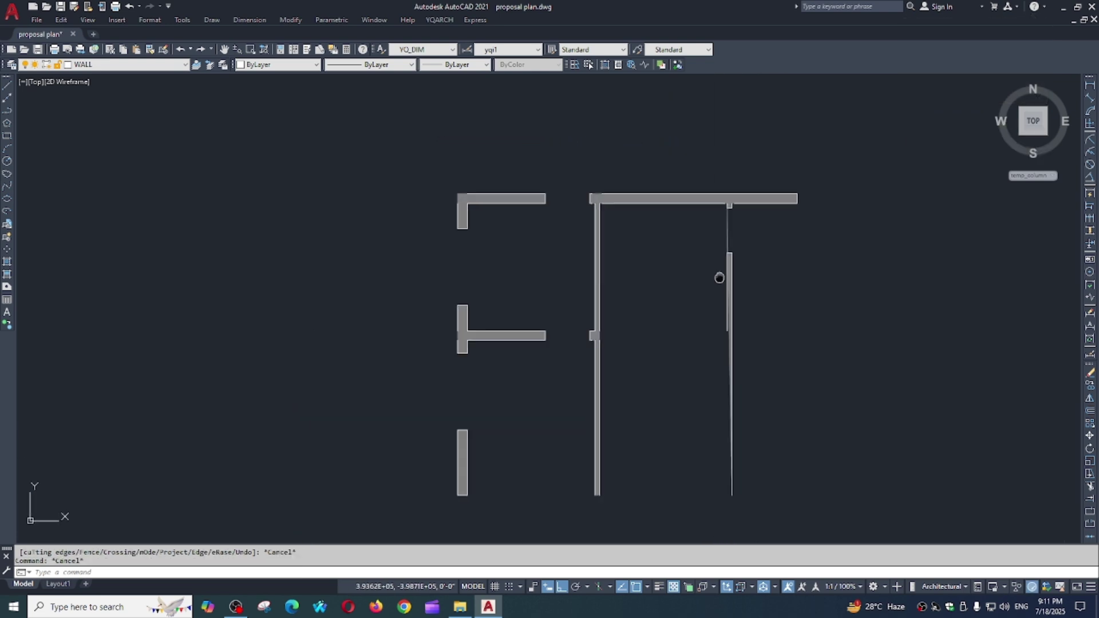
Turn on all layers with LAYON to show the complete plan.
text(LAYON)
key(Return)
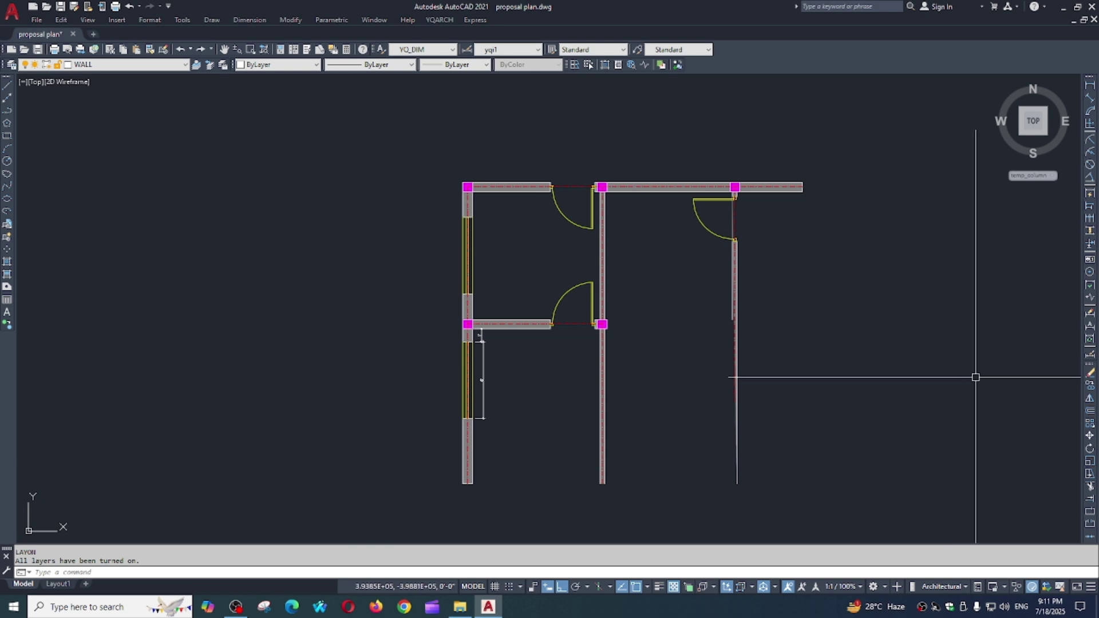
middle_drag(724, 319, 723, 347)
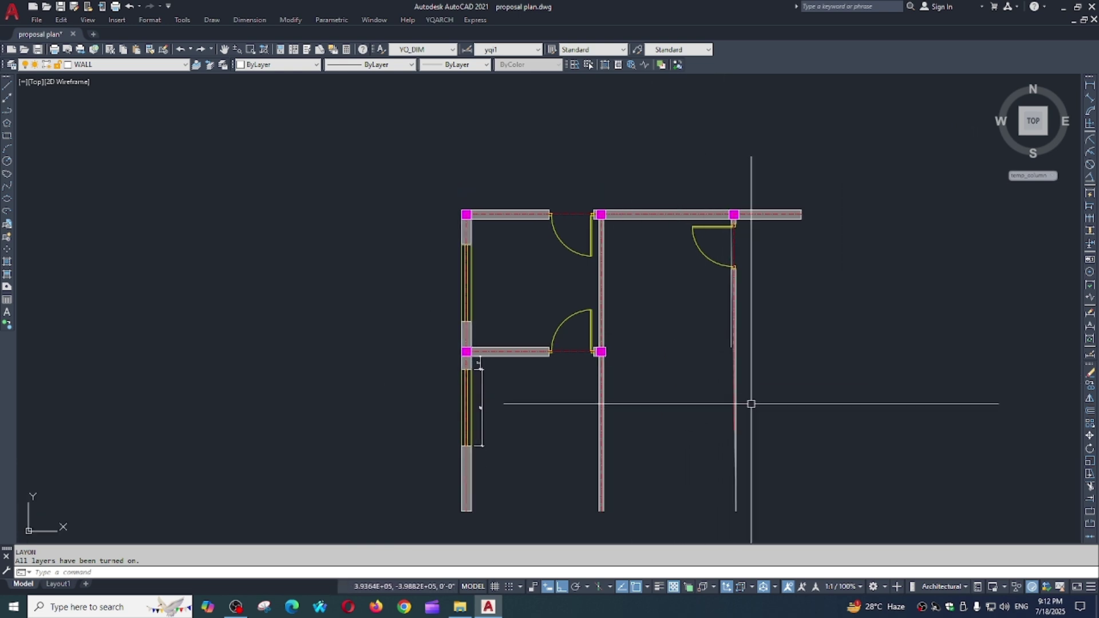
scroll(504, 349, up, 2)
click(517, 348)
click(517, 363)
middle_drag(585, 402, 628, 347)
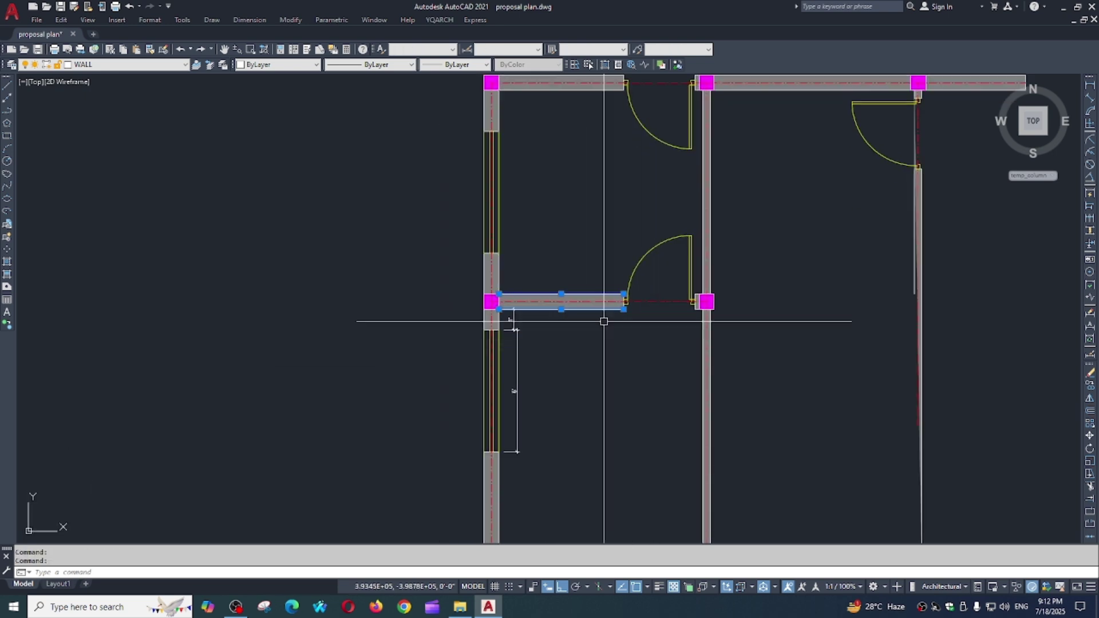
scroll(561, 298, up, 2)
key(Escape)
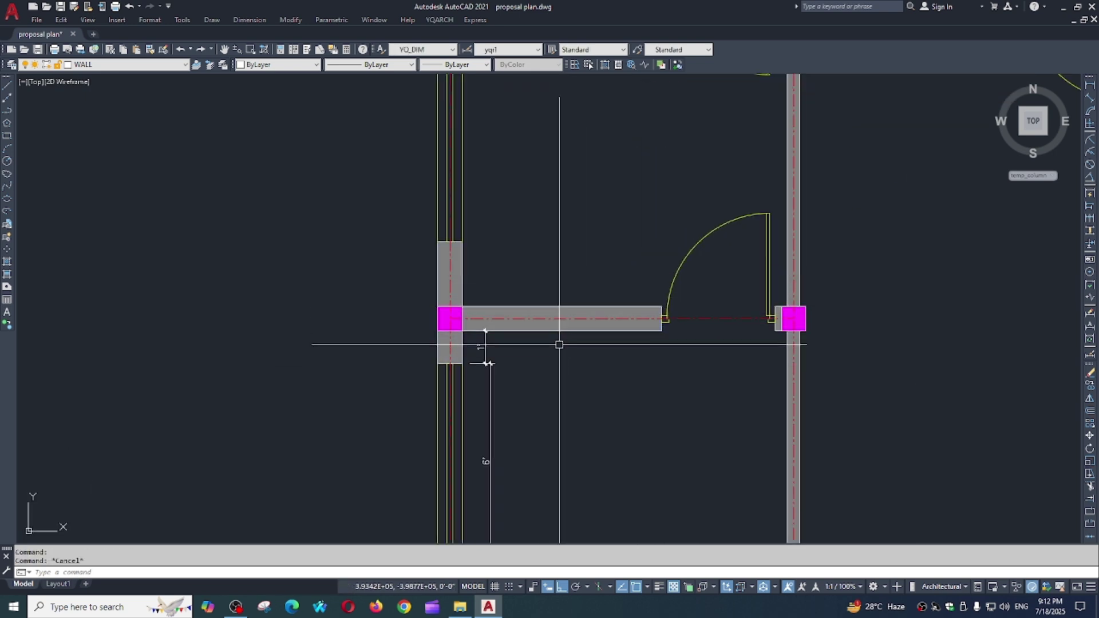
Draw a line straight across the horizontal partition, from its upper edge's midpoint to its lower edge.
text(l)
key(Return)
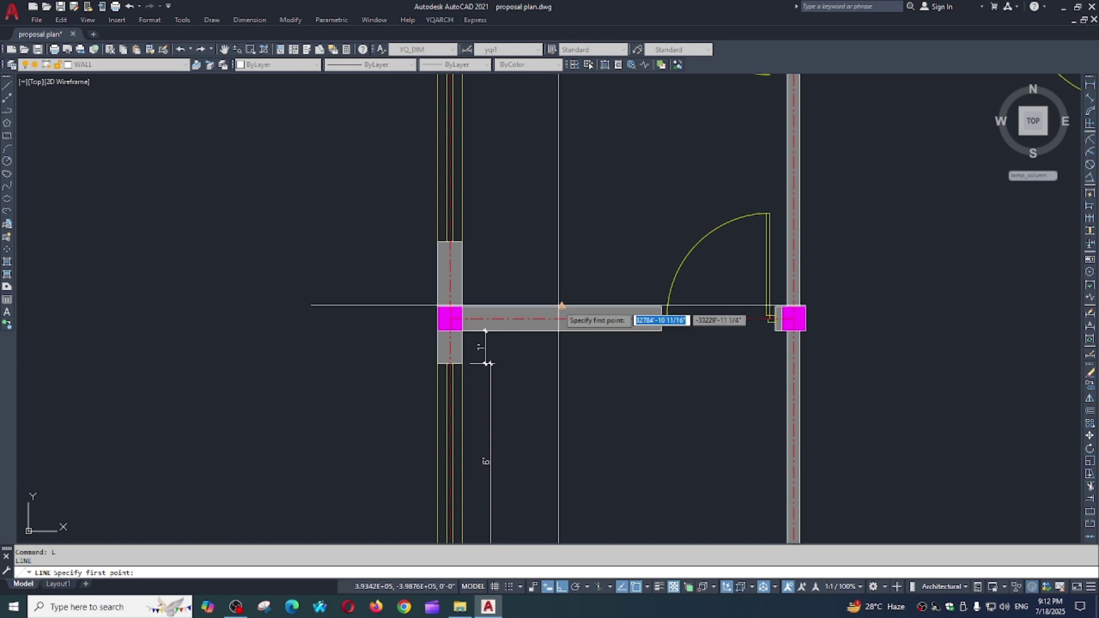
click(562, 306)
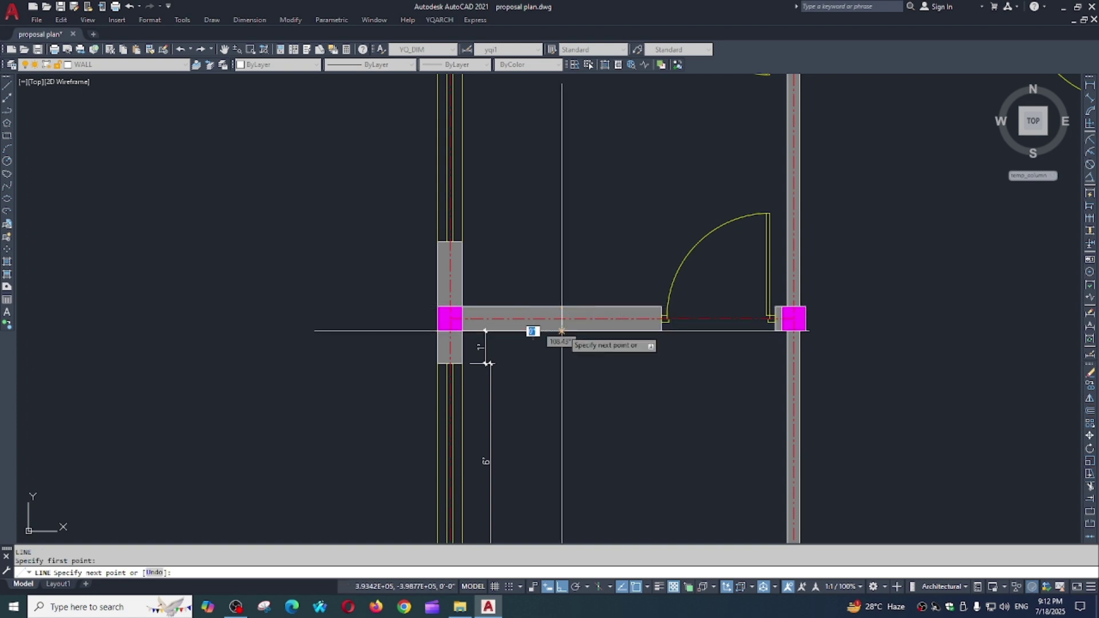
key(Escape)
scroll(573, 318, up, 2)
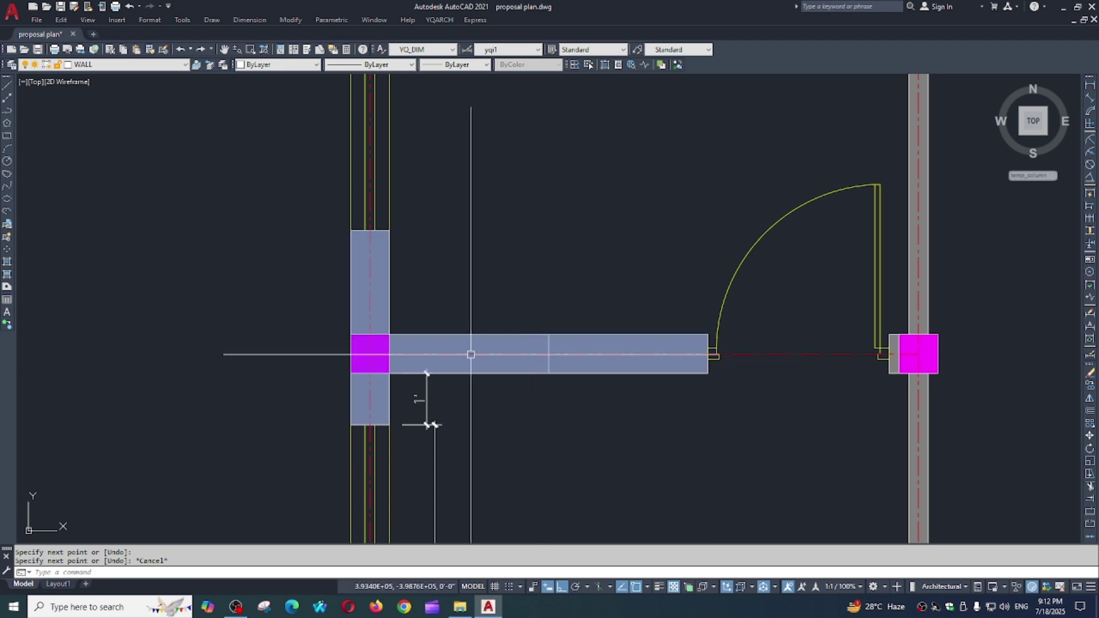
Erase the short line drawn across the middle of the horizontal partition.
click(549, 342)
text(e)
key(Return)
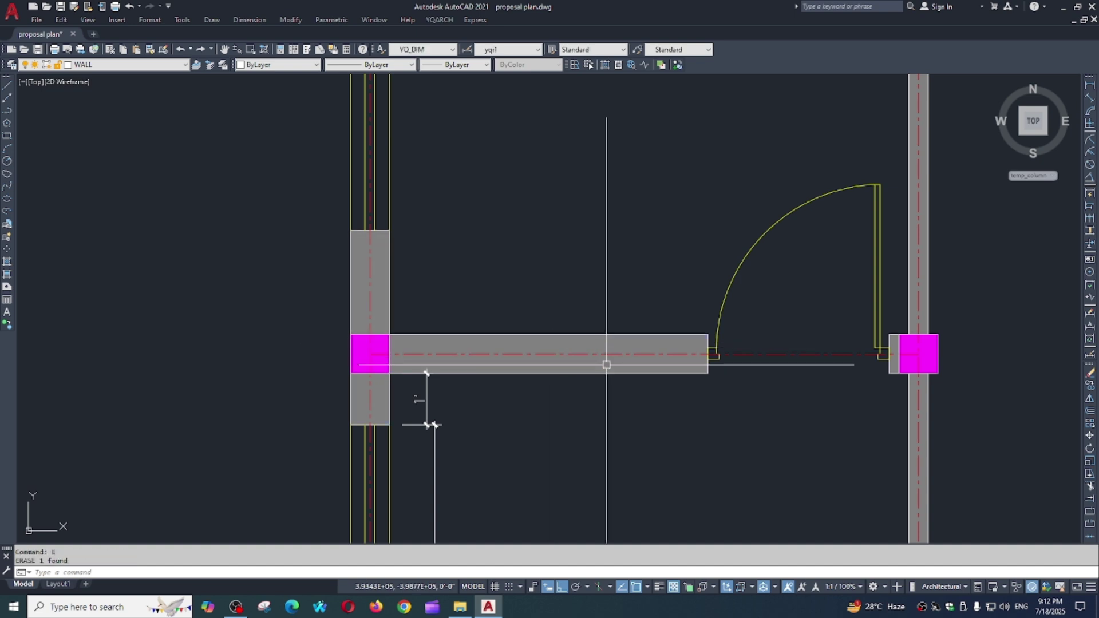
Open a 48-wide door hole at the middle of the horizontal partition wall with the YQArch HO command.
text(hp)
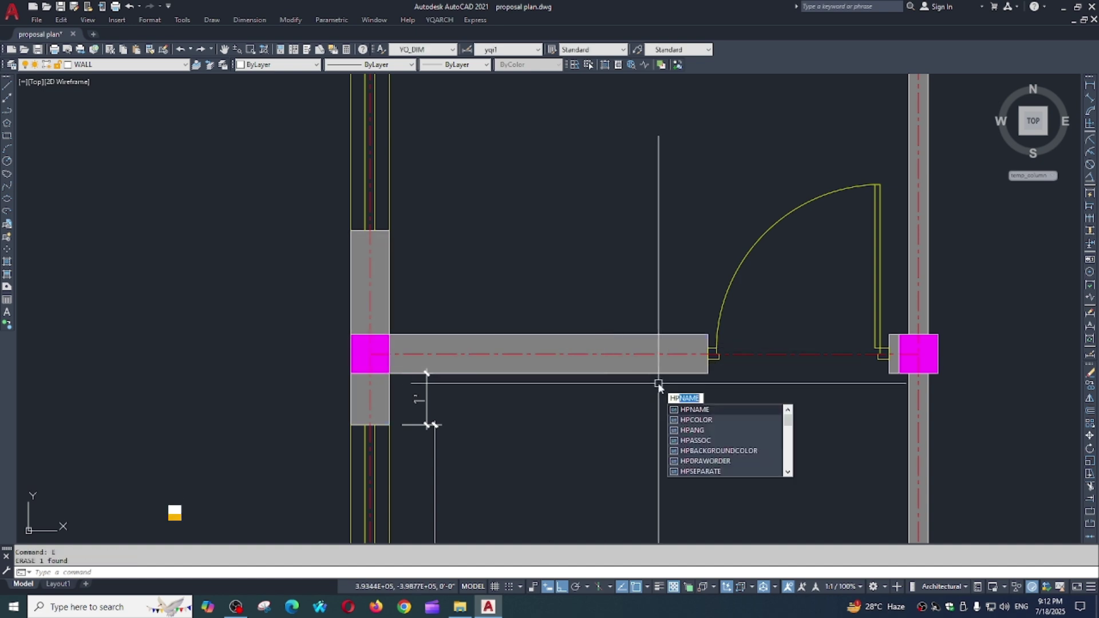
text(s)
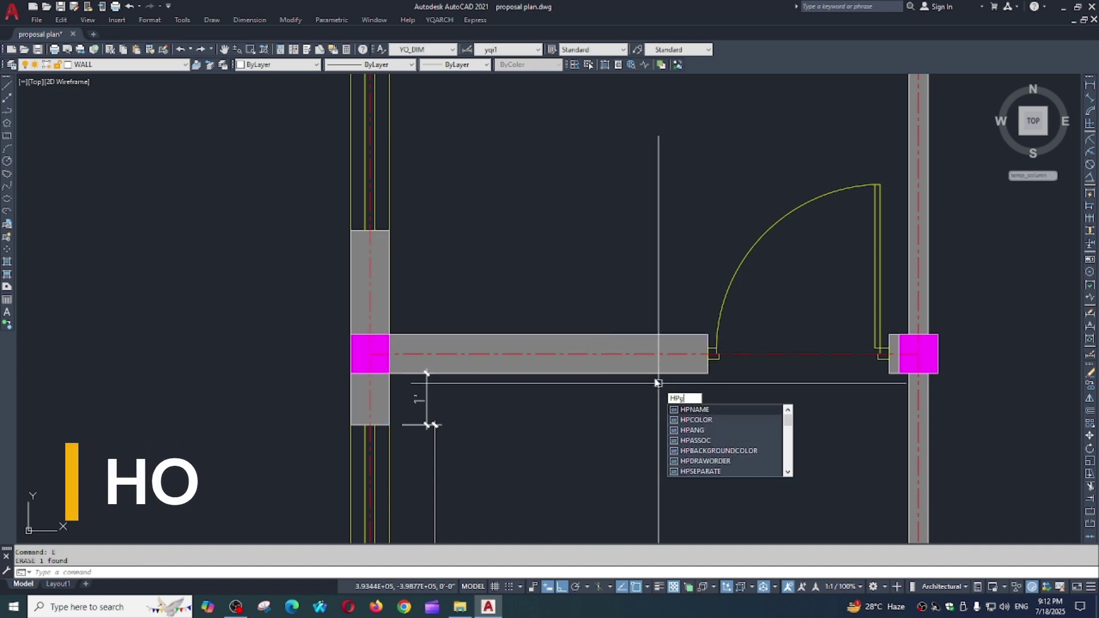
key(BackSpace)
key(BackSpace)
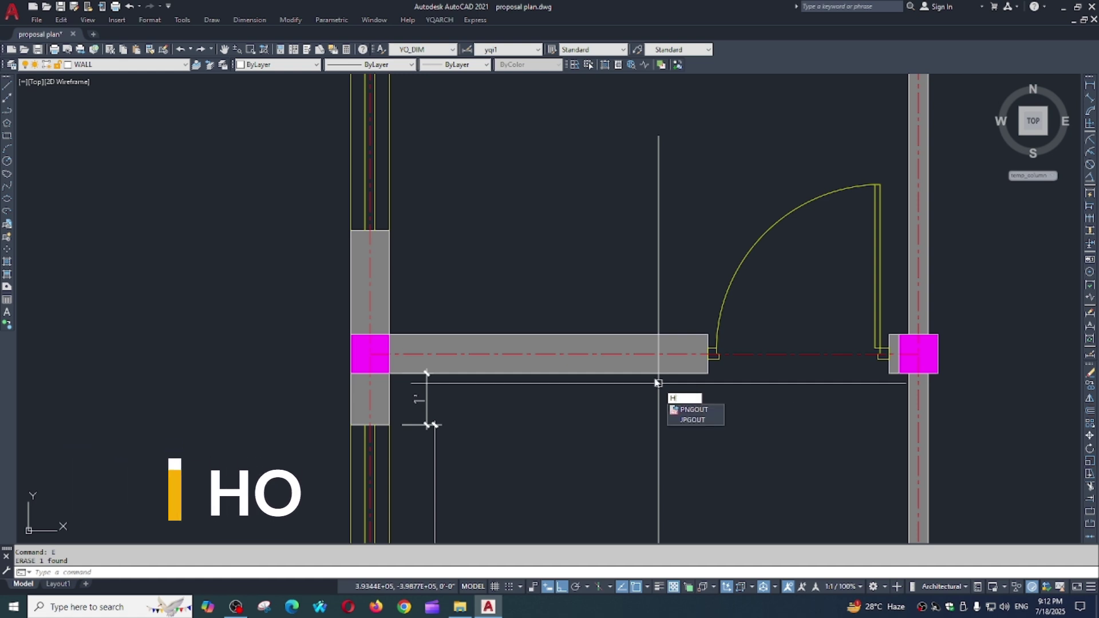
text(o)
key(Return)
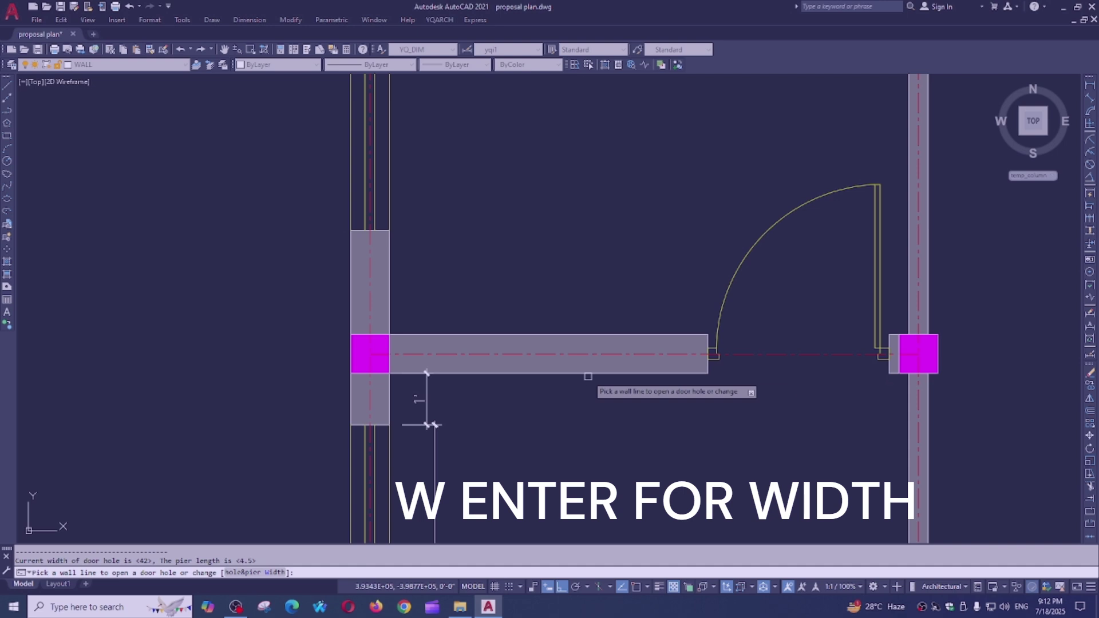
text(w)
key(Return)
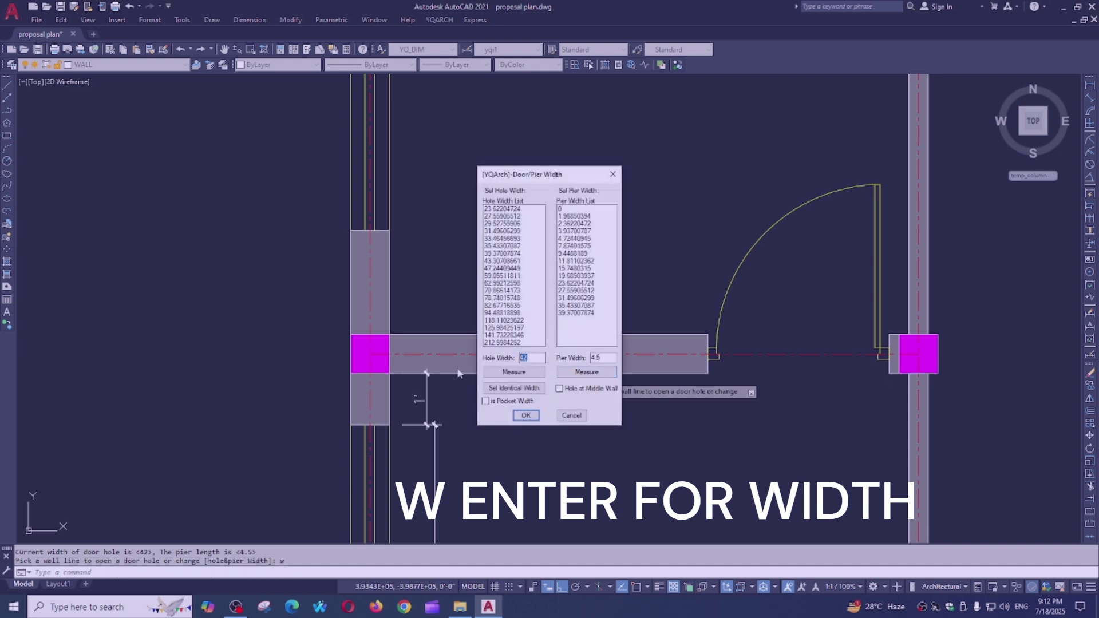
text(48)
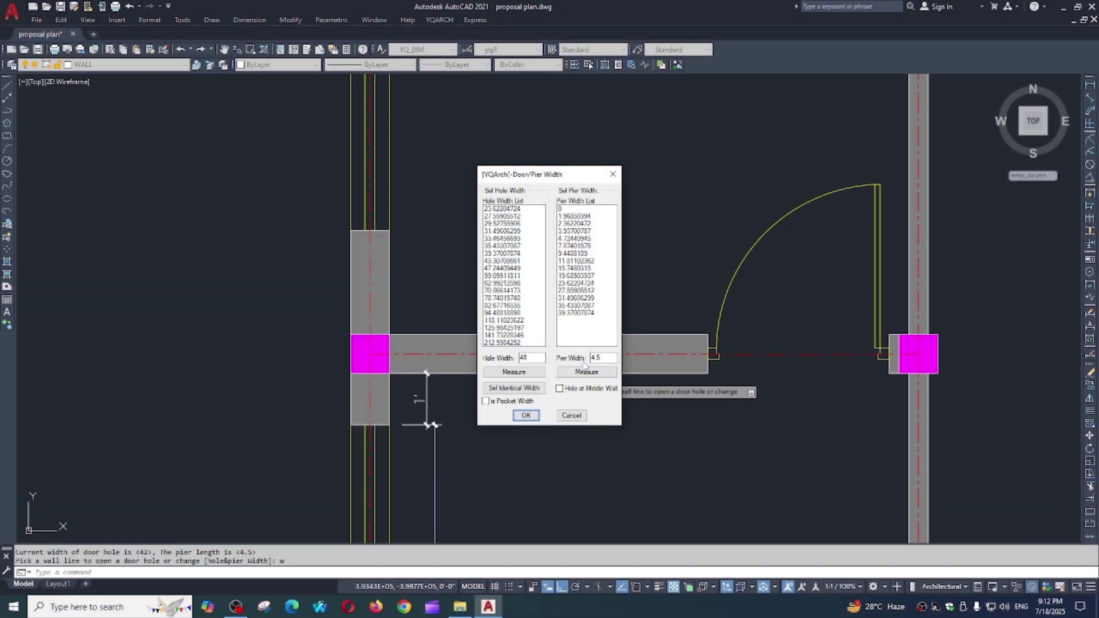
click(560, 388)
click(525, 414)
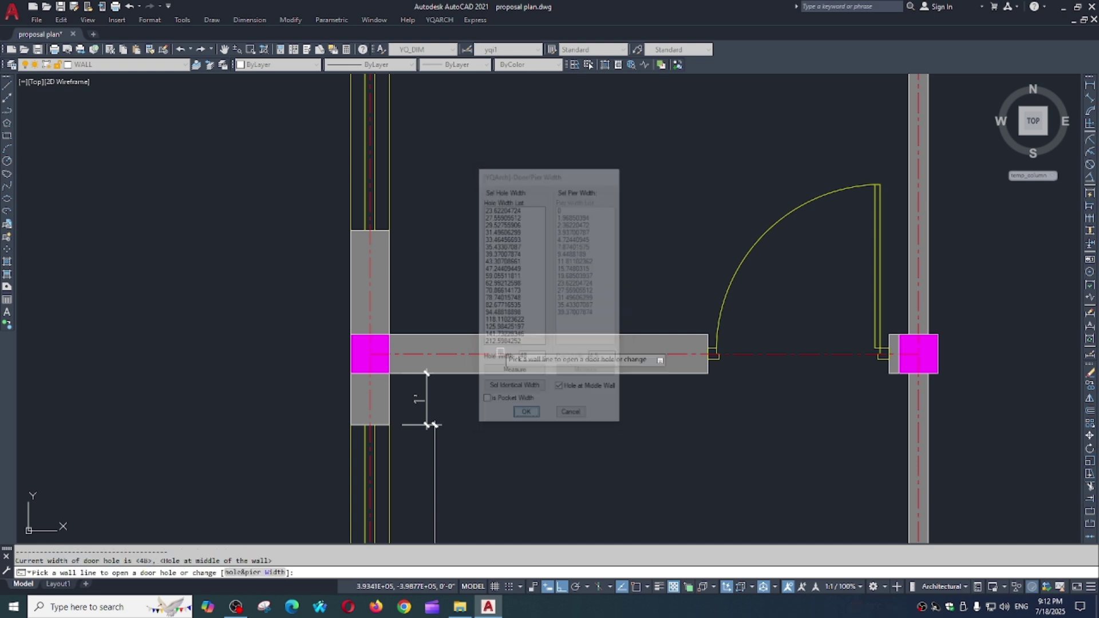
scroll(647, 354, up, 2)
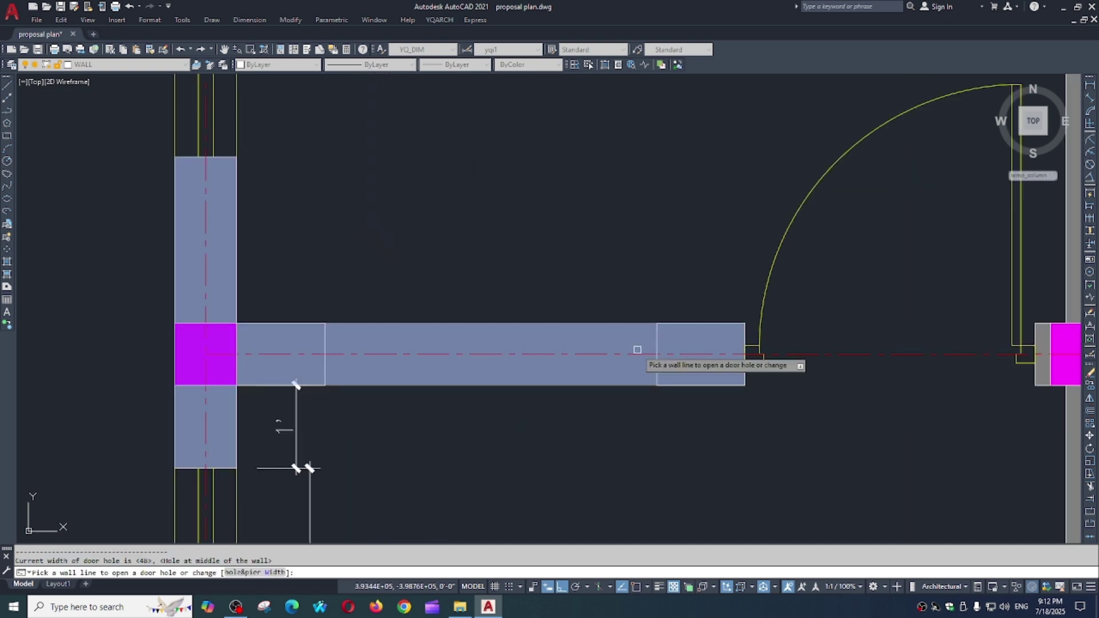
key(Escape)
key(Escape)
Trim the wall fill out of the new opening in the horizontal partition, using the opening's right end line as cutting edge.
text(tr)
key(space)
click(656, 335)
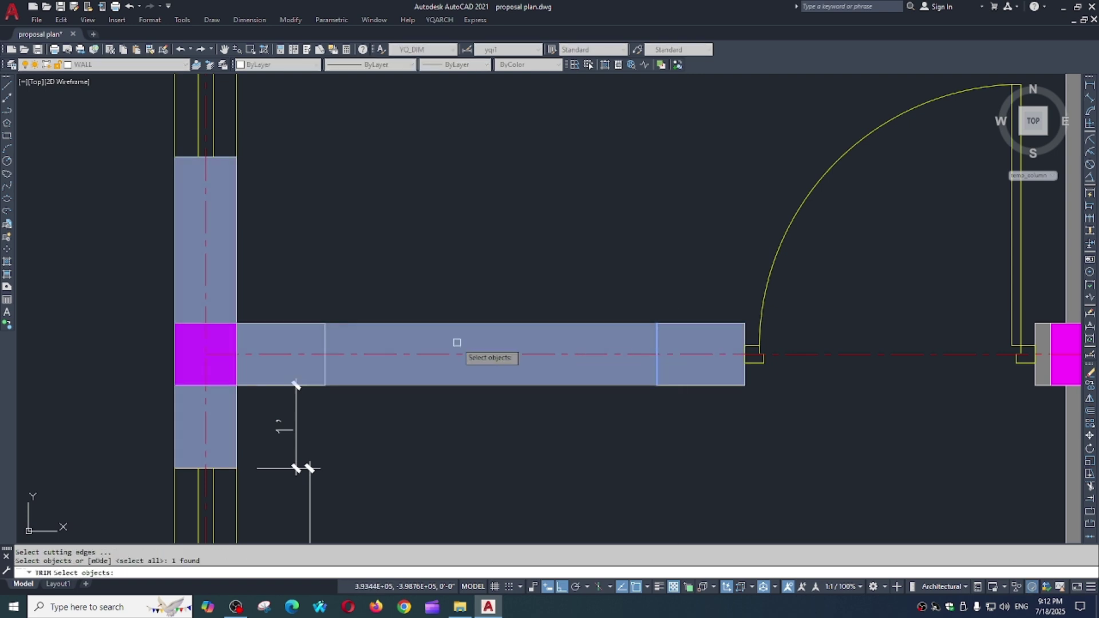
key(space)
click(420, 344)
key(Escape)
scroll(670, 327, down, 2)
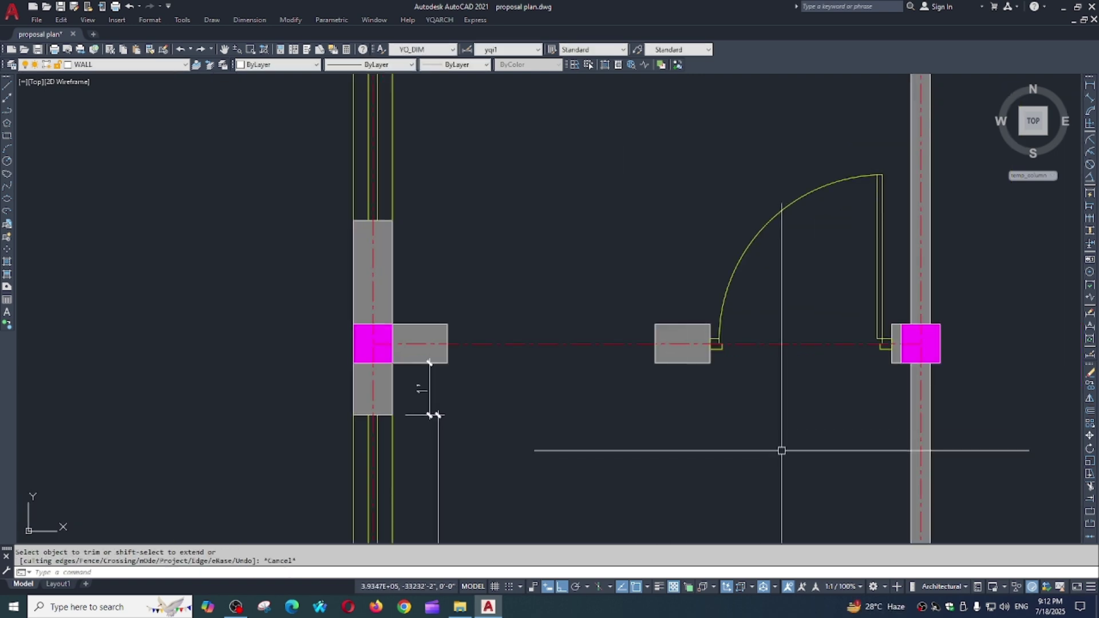
mouse_move(776, 450)
middle_down()
mouse_move(704, 416)
mouse_move(620, 345)
mouse_move(505, 347)
middle_up()
scroll(710, 401, down, 2)
scroll(703, 376, down, 2)
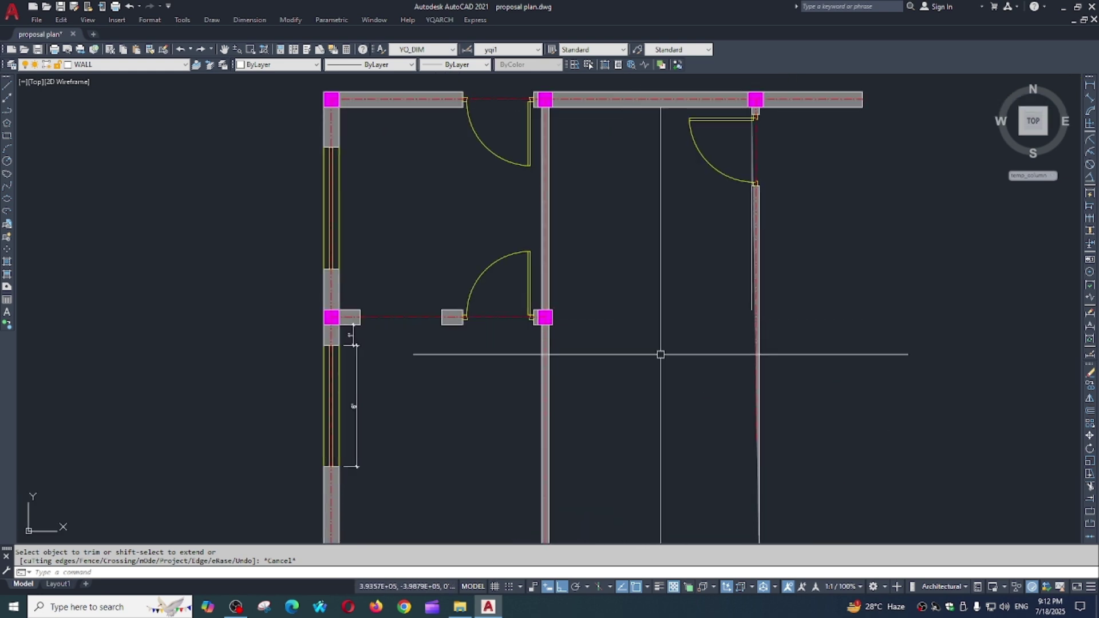
scroll(628, 275, down, 2)
scroll(523, 236, up, 2)
click(523, 235)
click(511, 280)
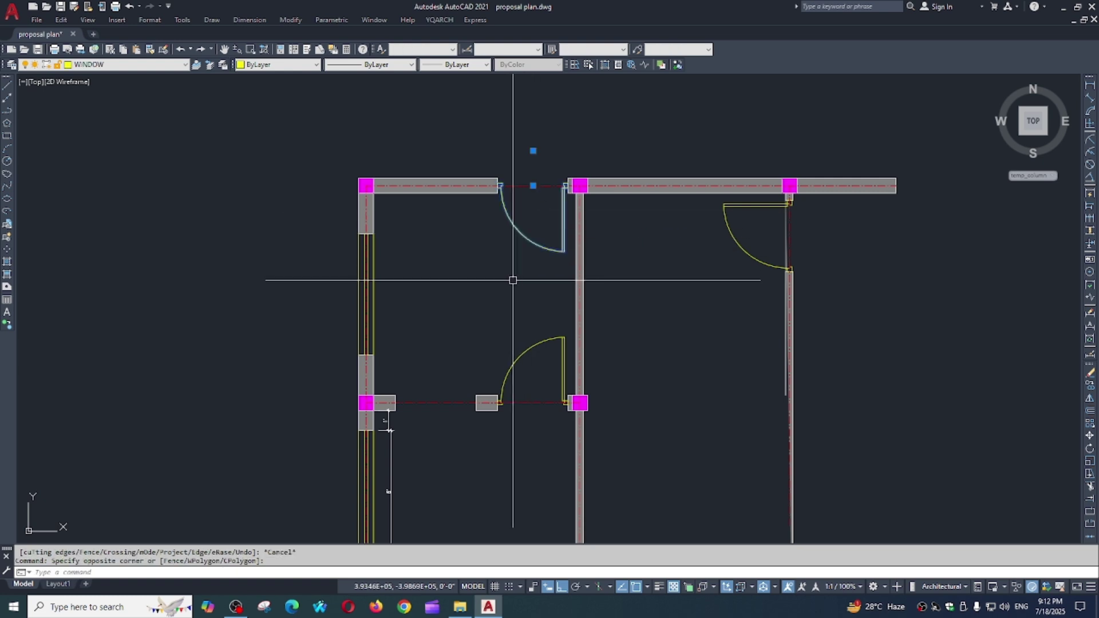
scroll(532, 172, up, 2)
scroll(577, 287, down, 2)
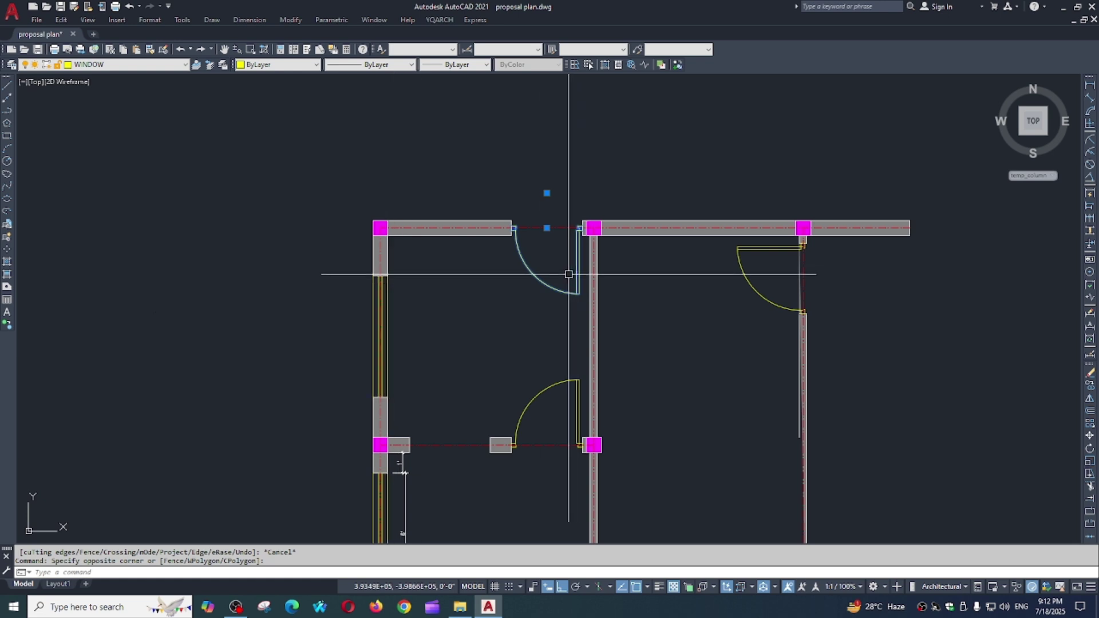
scroll(577, 253, up, 2)
key(Escape)
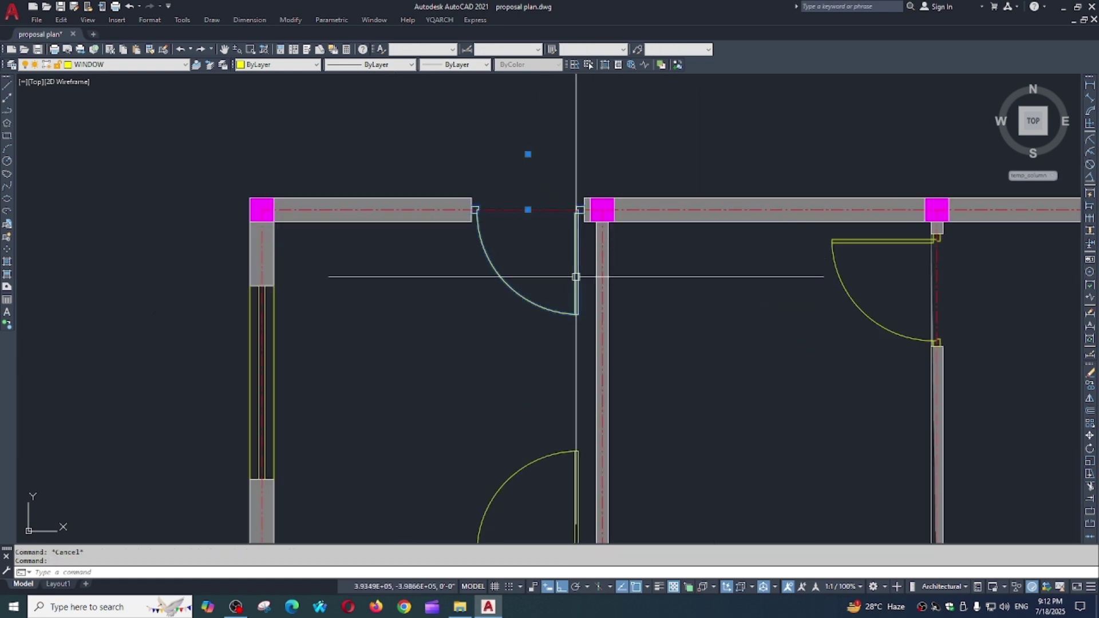
Replace the door in the upper horizontal wall with door type DR_CSDR2 using the YQArch TD command.
text(TD)
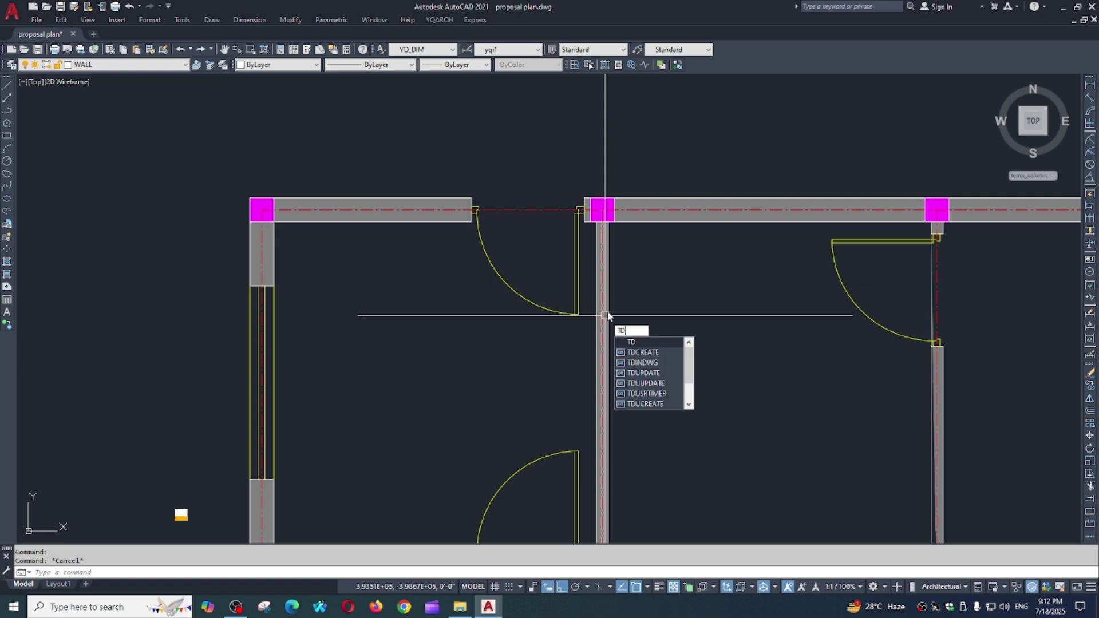
key(Return)
click(572, 292)
key(Return)
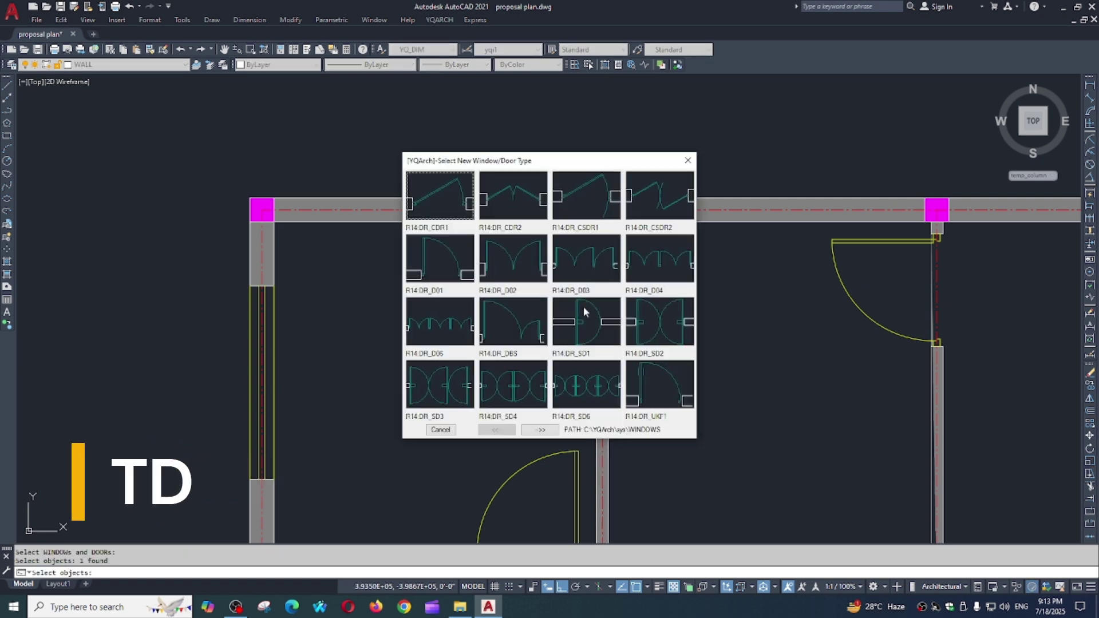
click(659, 195)
scroll(527, 246, up, 2)
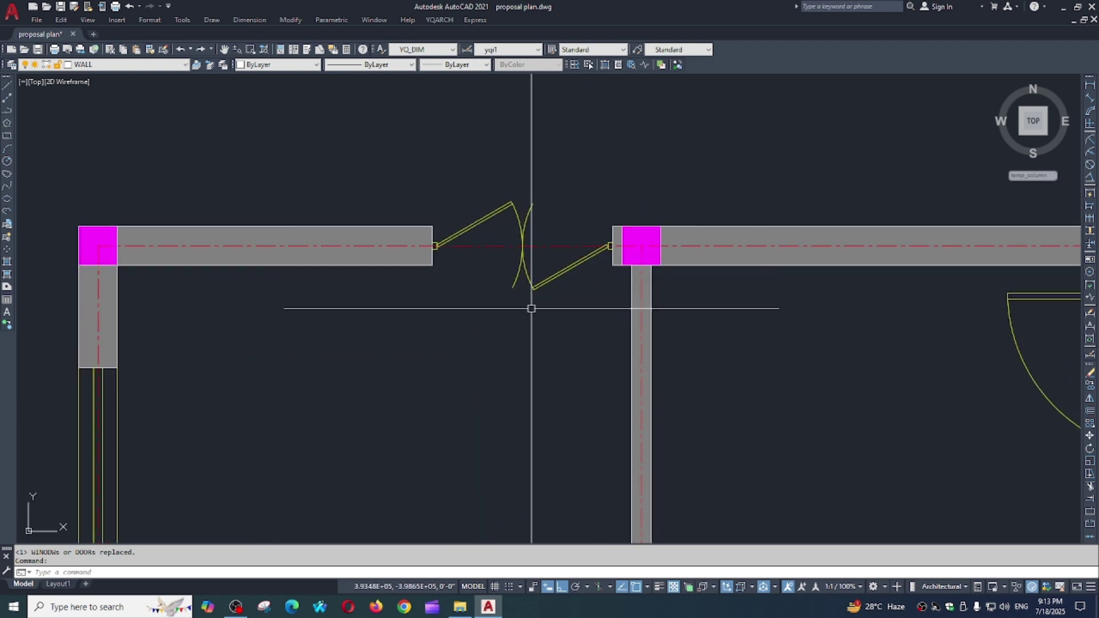
Replace the door in the right vertical partition with door type DR_CSDR1 using TD.
scroll(579, 357, down, 2)
middle_drag(579, 357, 555, 261)
scroll(575, 297, down, 2)
middle_drag(574, 298, 516, 263)
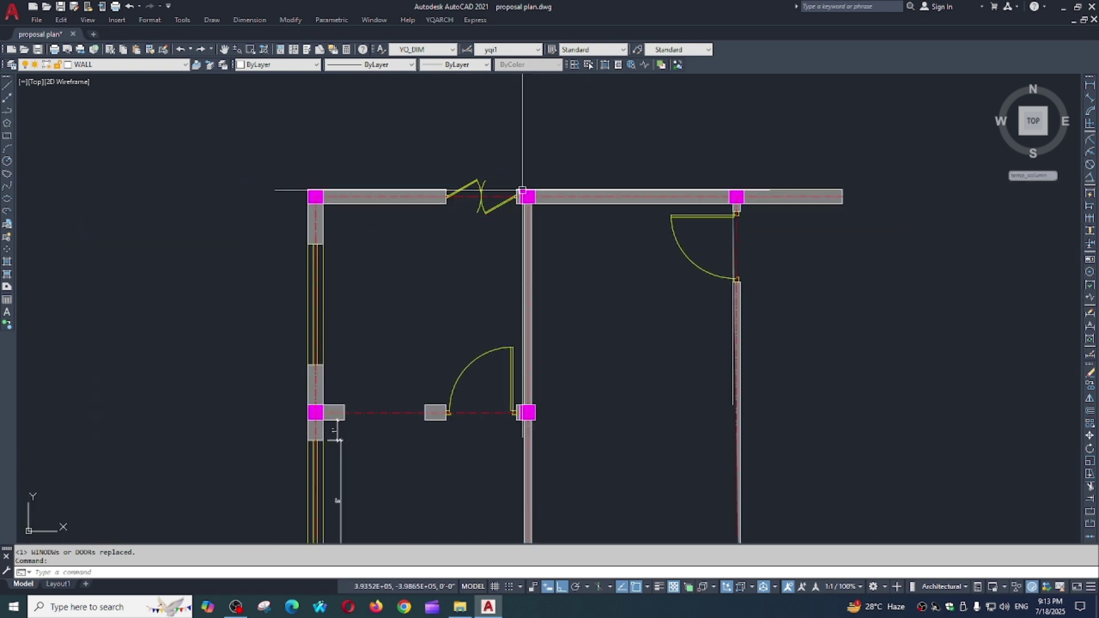
key(space)
click(687, 258)
key(space)
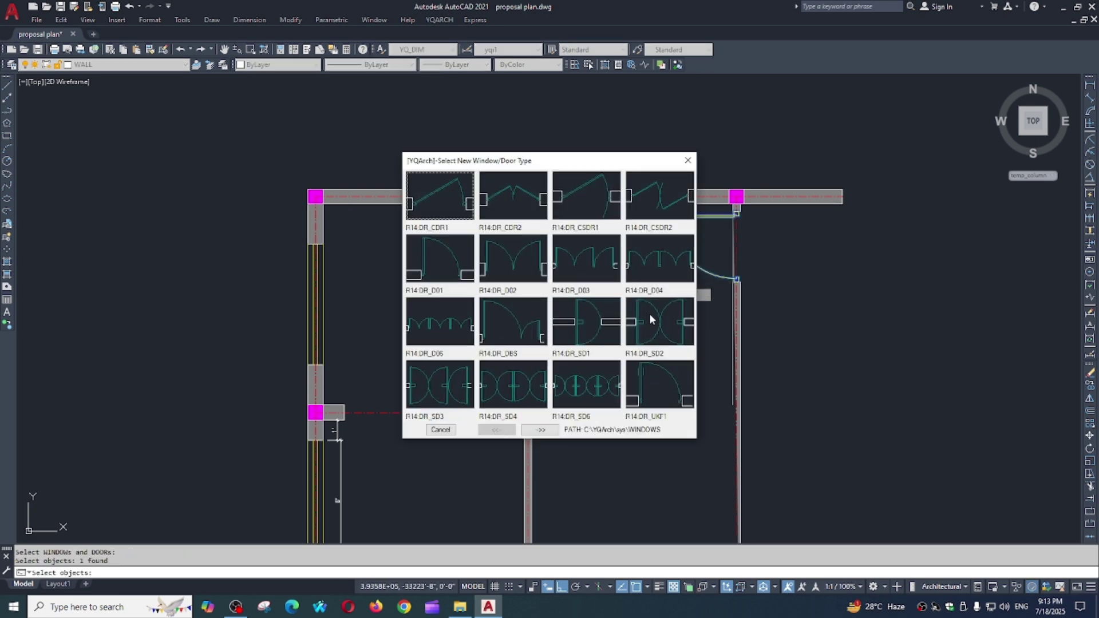
click(594, 191)
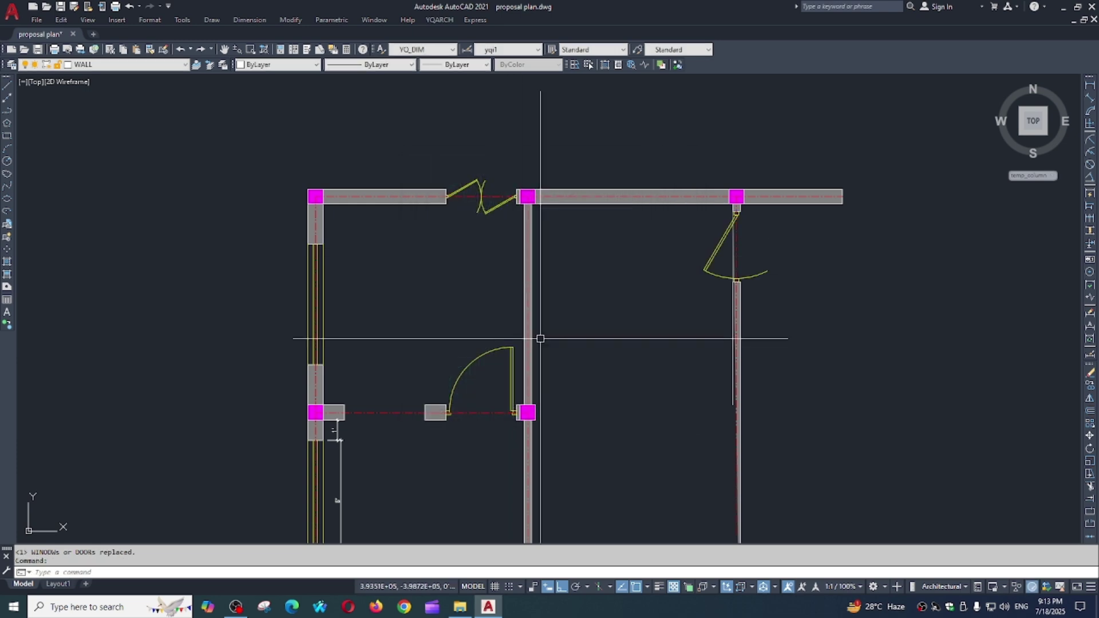
scroll(722, 257, up, 3)
scroll(743, 359, down, 3)
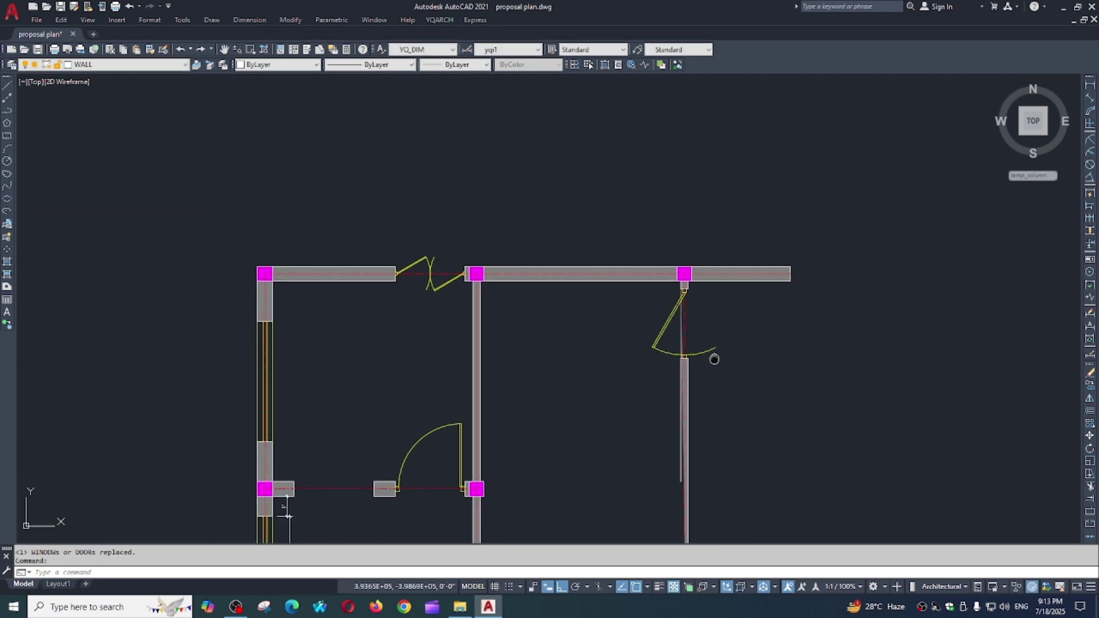
scroll(699, 320, down, 3)
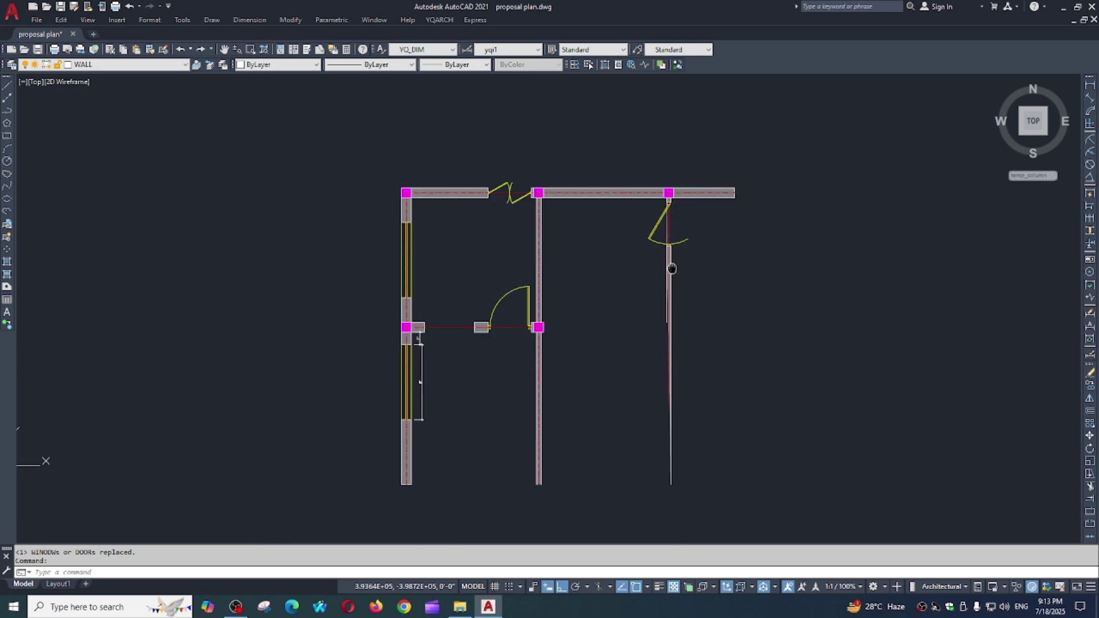